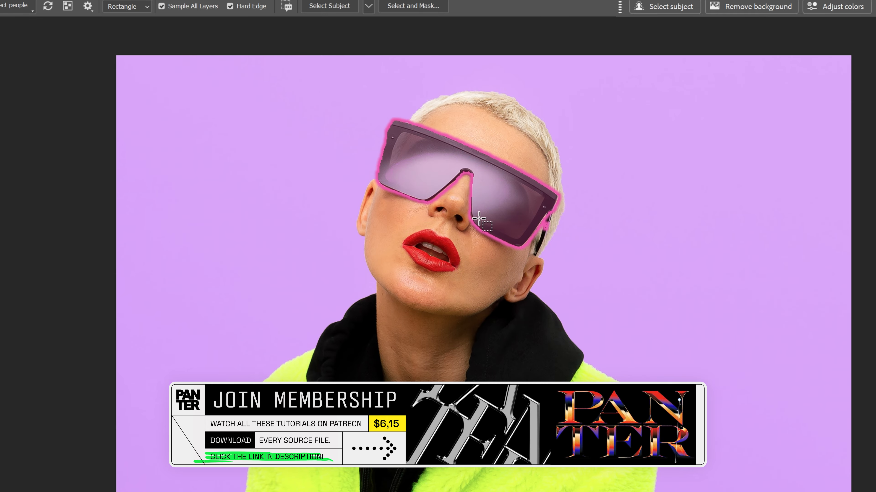
Select the sunglasses and generate a replacement with Generative Fill using the prompt "red sunglasses made of plastic"
click(518, 201)
drag(620, 17, 414, 367)
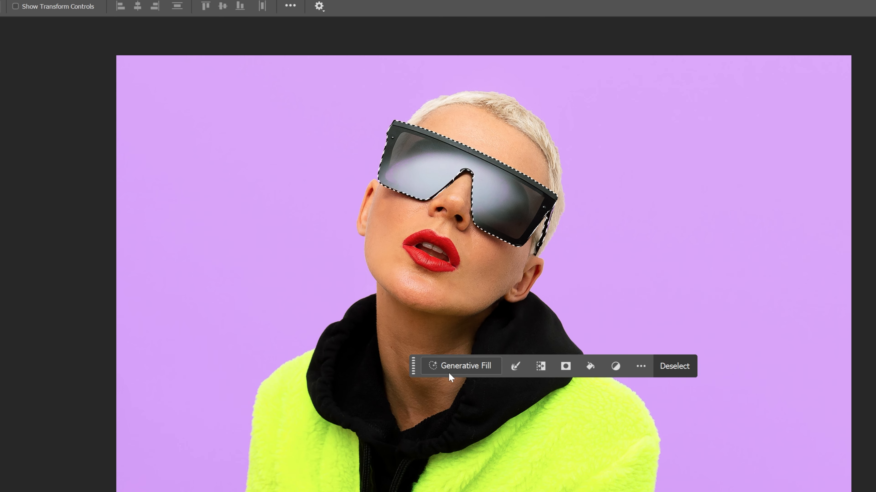
click(466, 368)
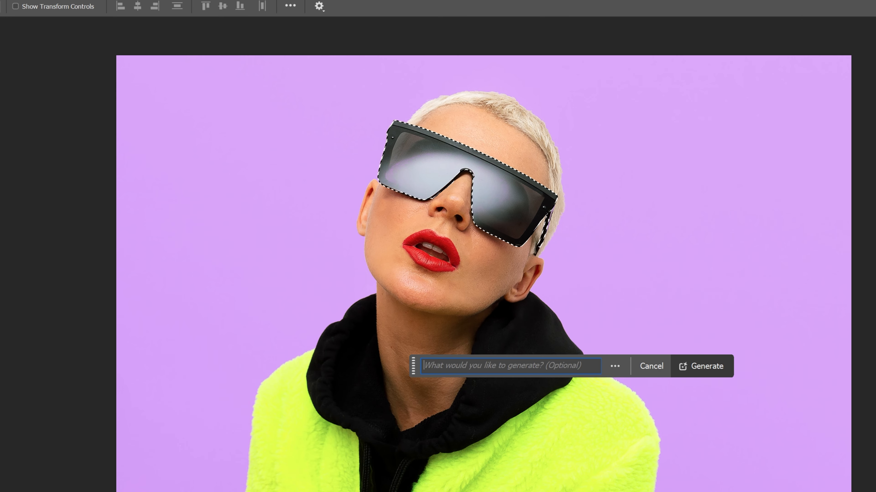
text(red sunglasses made of plastic)
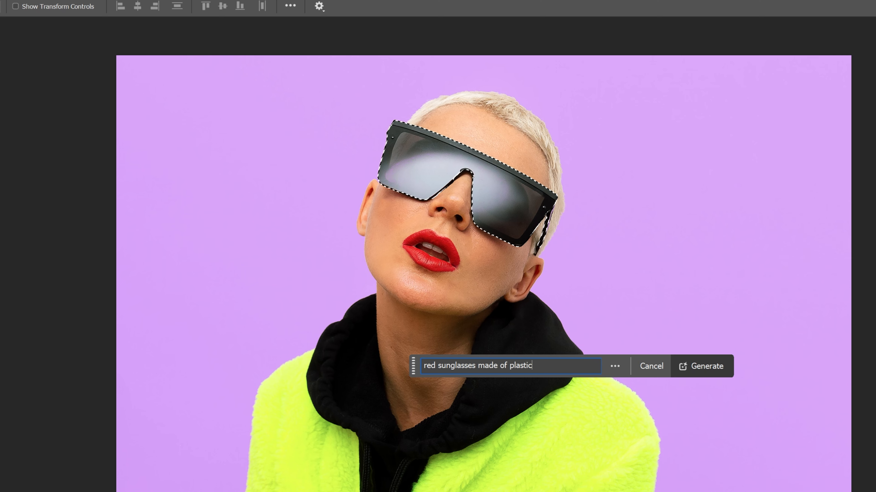
click(717, 372)
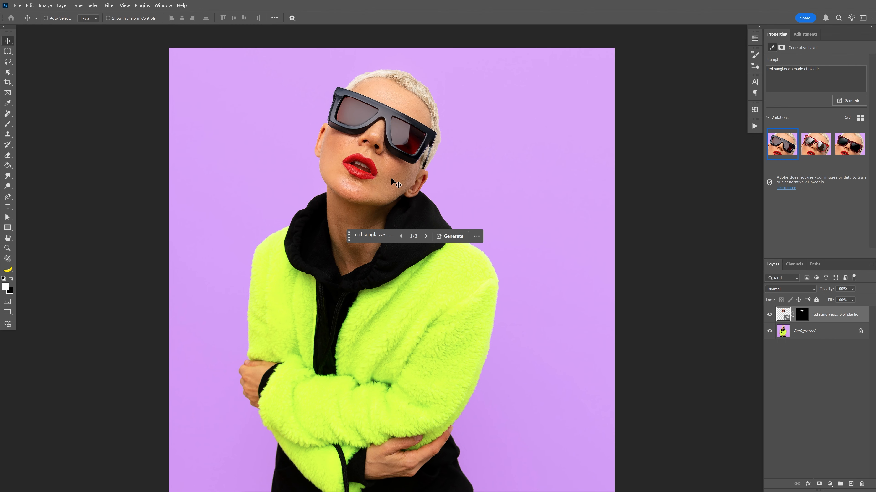
Move the floating generation bar away from the face and choose the second red sunglasses variation
scroll(370, 92, up, 5)
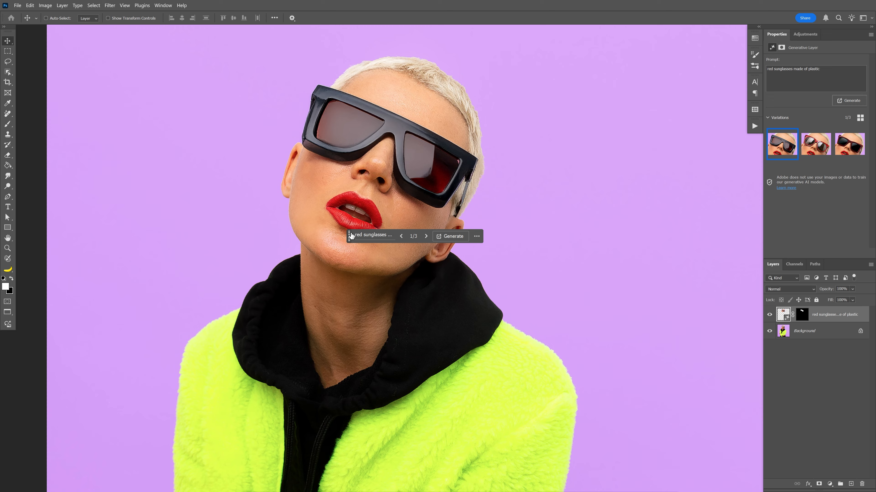
drag(351, 236, 427, 267)
mouse_move(818, 153)
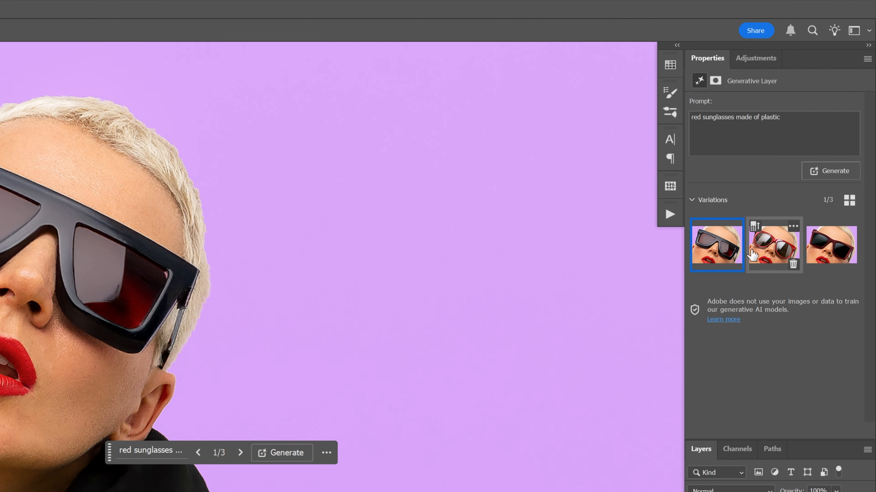
click(771, 253)
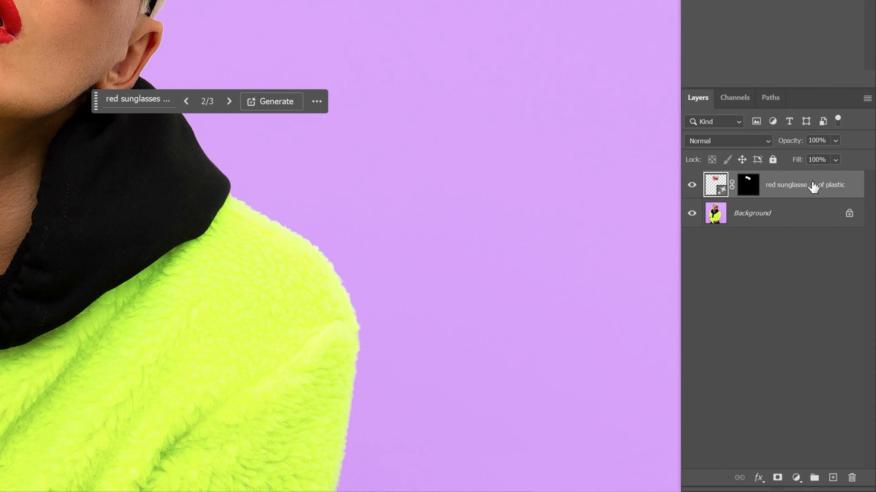
Duplicate the red sunglasses layer and generate new variations on the copy with the prompt "yellow sunglasses made of plastic"
key(ctrl+j)
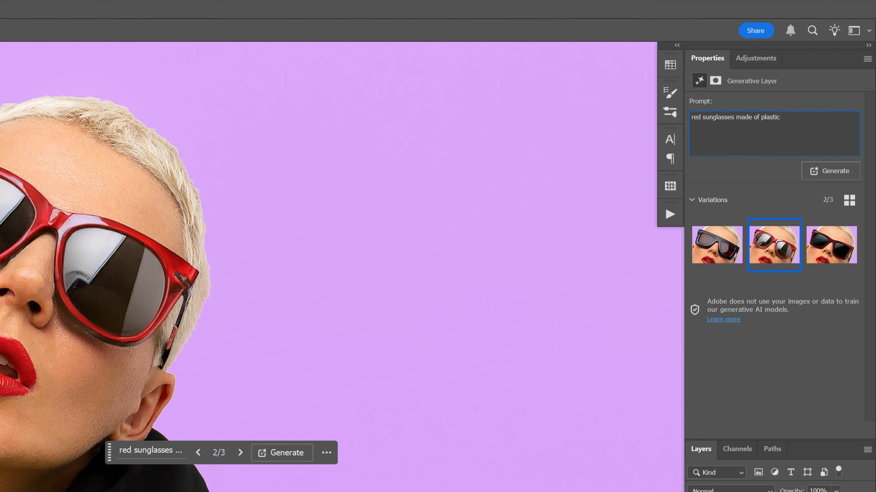
drag(693, 117, 677, 118)
text(yellow)
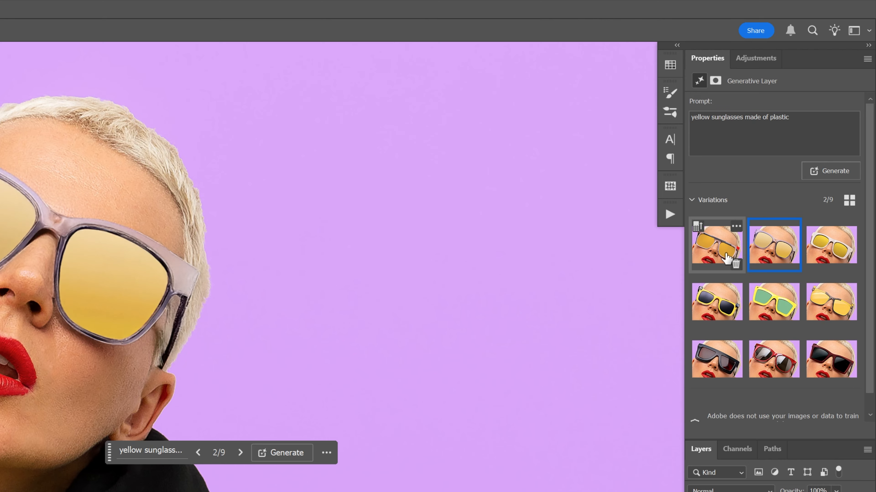
Compare the first three yellow variations, then add "yellow frame" to the prompt and generate again
click(724, 256)
click(768, 254)
click(830, 252)
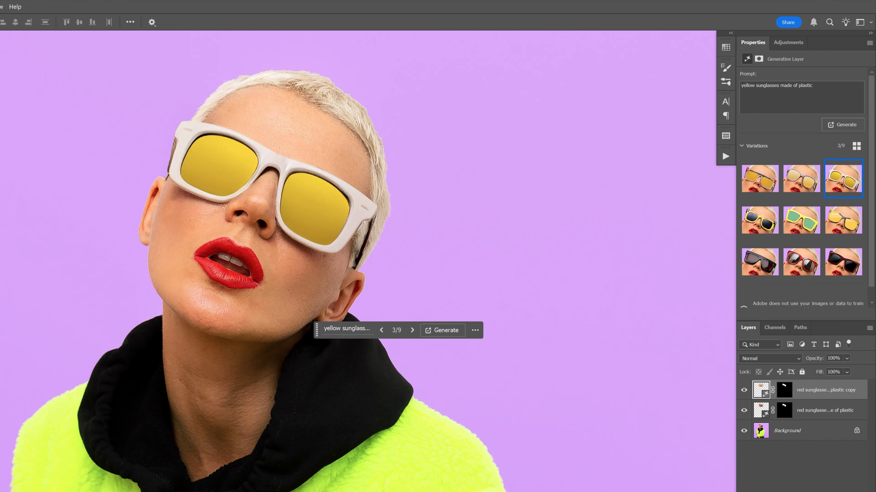
text(yellow fra)
text(me)
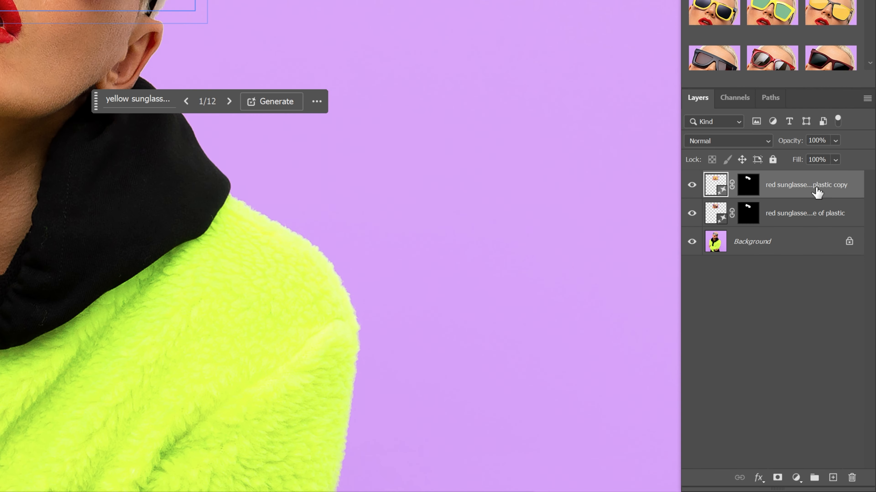
Duplicate the yellow sunglasses layer and generate variations with the prompt "green sunglasses made of plastic green frame"
key(ctrl+j)
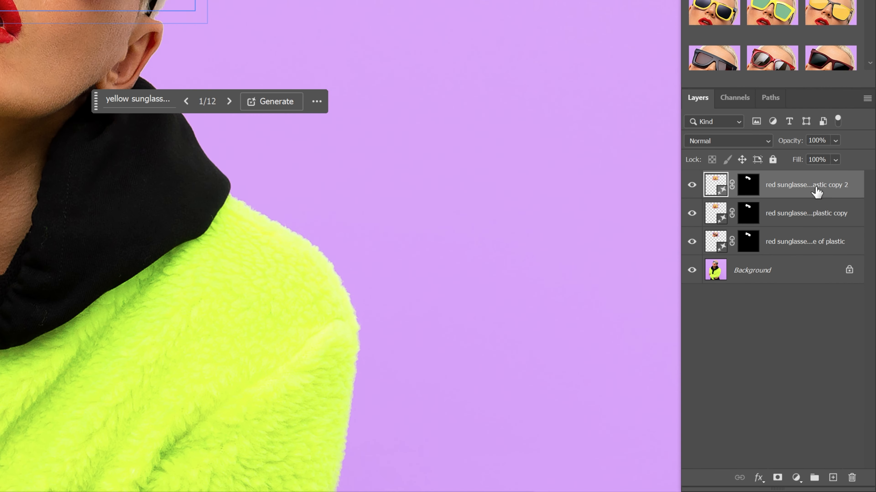
text(green)
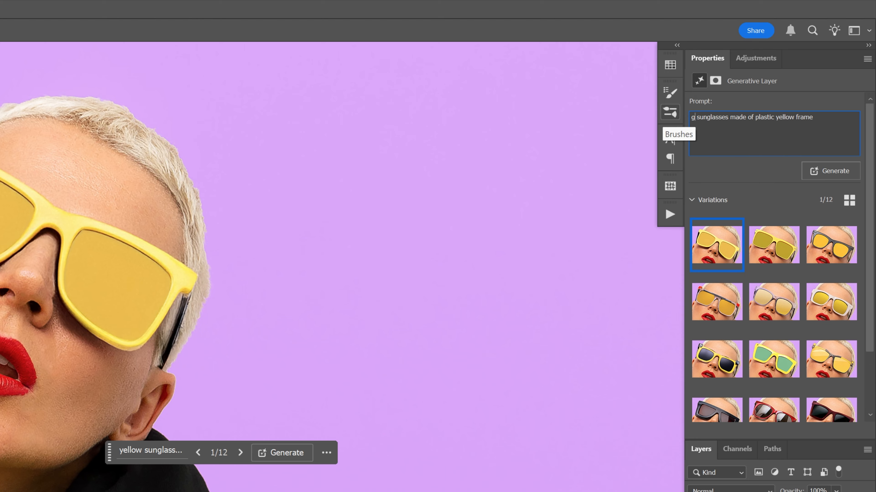
text(green)
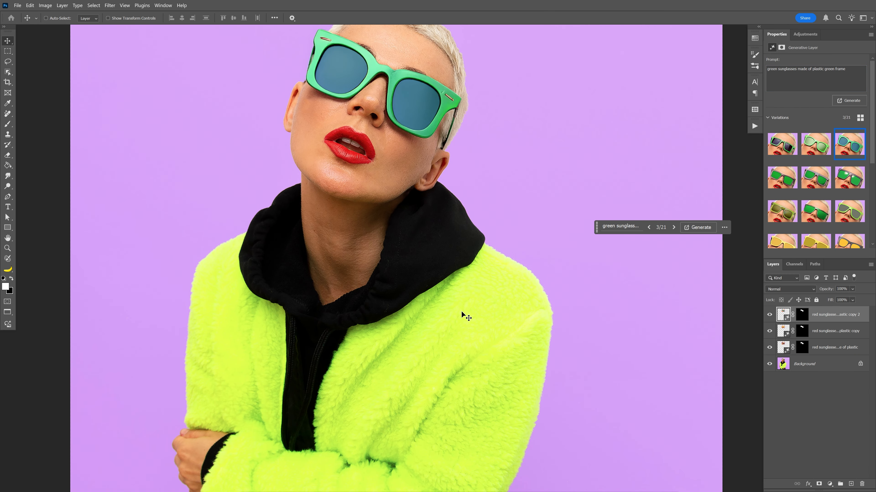
Select the hood and jacket with the Object Selection tool and generate a replacement with the prompt "red hoodie"
click(8, 72)
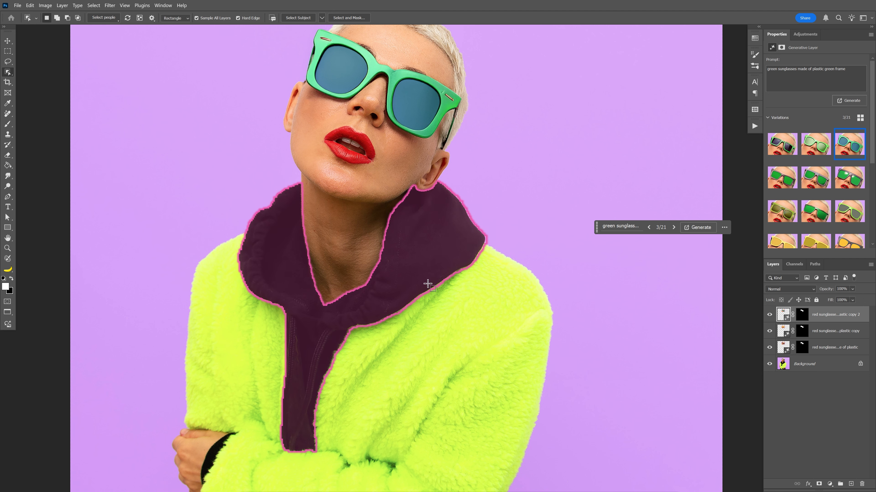
click(429, 255)
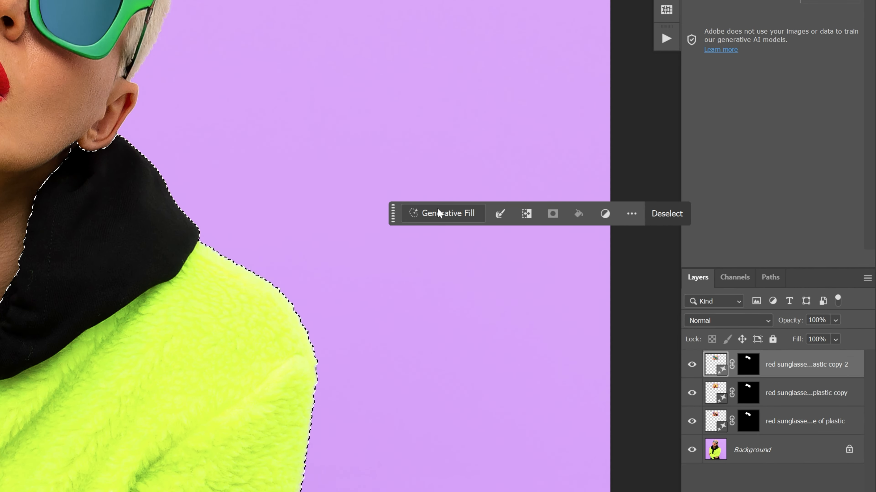
click(438, 213)
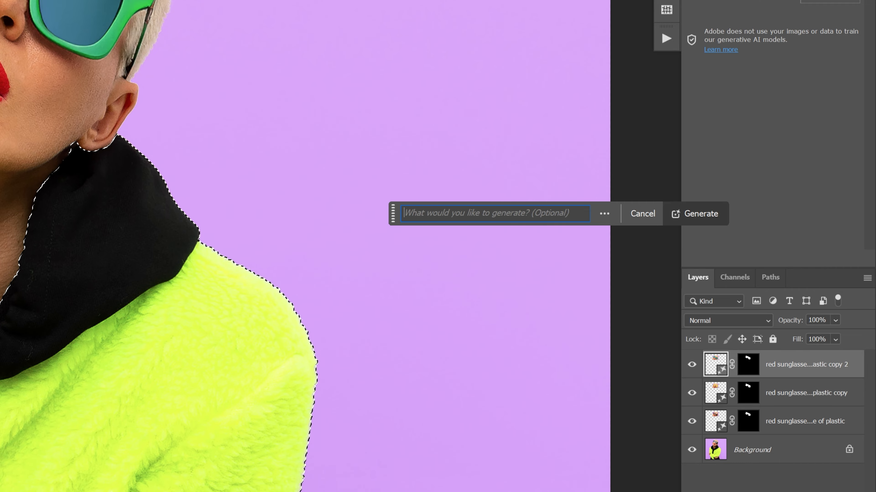
text(red hoodie)
key(Return)
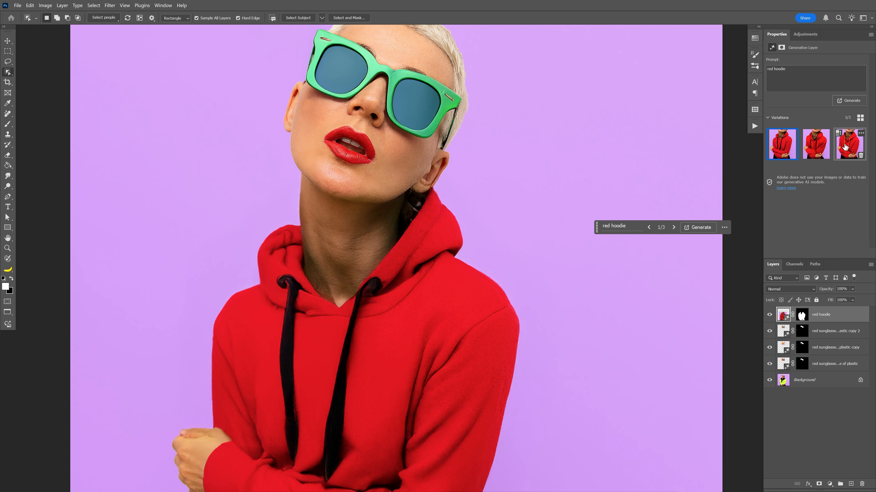
Choose the third red hoodie variation and duplicate the red hoodie layer
click(845, 147)
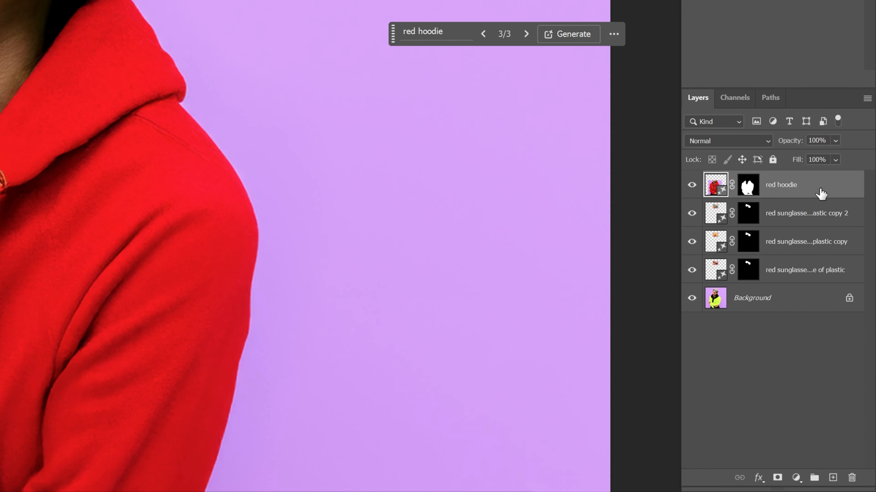
key(ctrl+j)
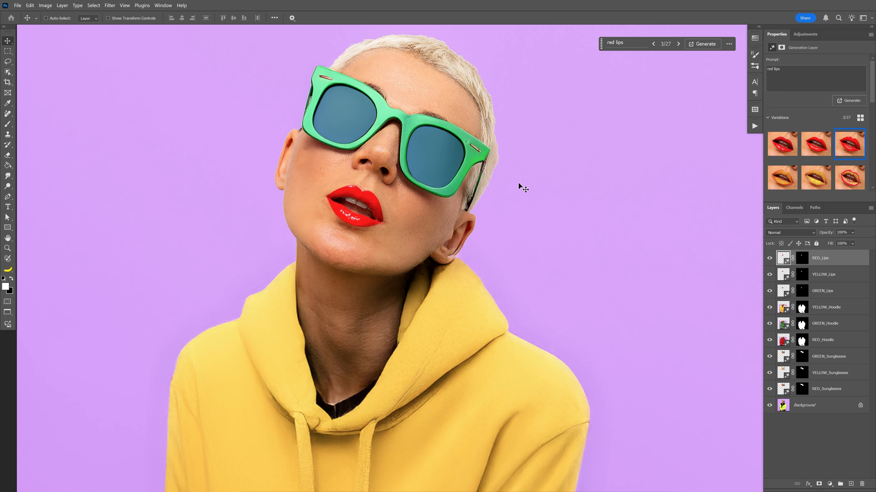
Toggle the visibility of the RED_Lips and YELLOW_Lips layers to compare the lip colors
click(769, 258)
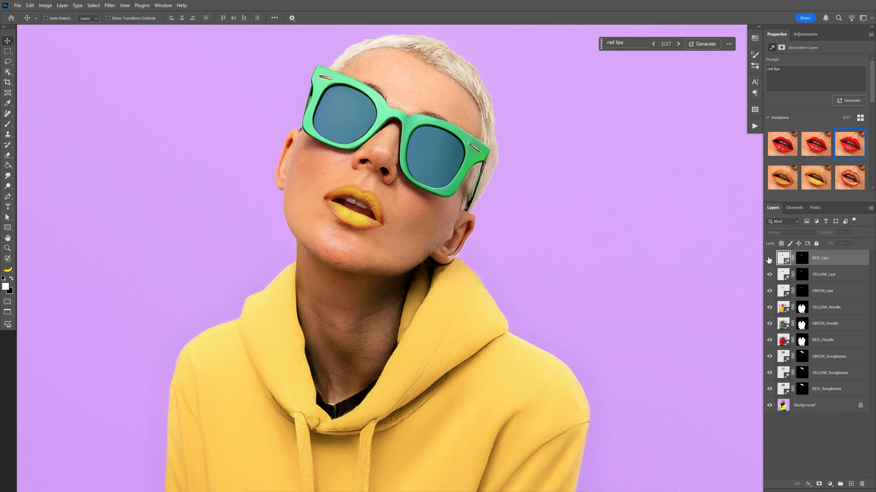
click(769, 258)
click(769, 258)
click(769, 275)
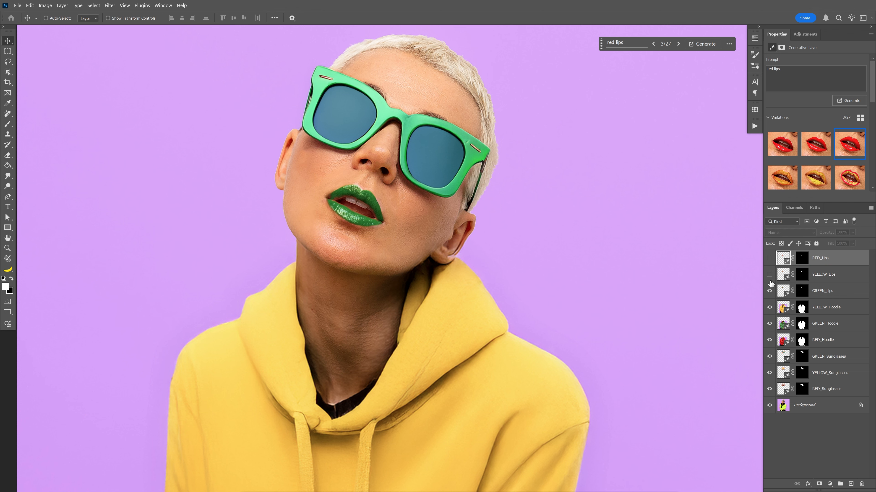
click(770, 275)
click(769, 258)
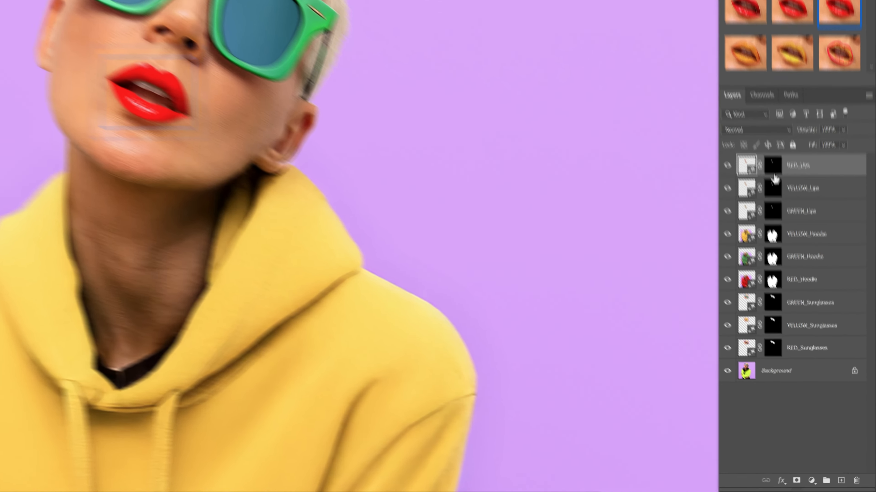
Review the stack of red, yellow and green layers for the lips, hoodie and sunglasses
click(825, 275)
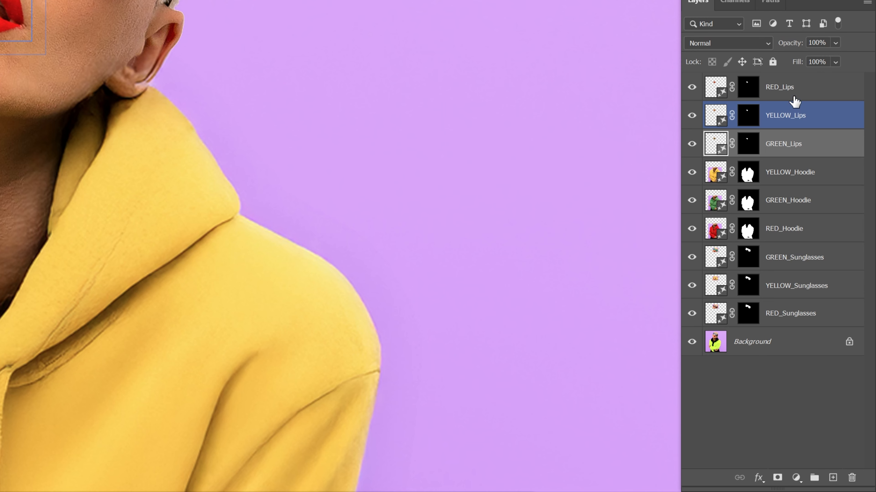
click(794, 98)
click(796, 120)
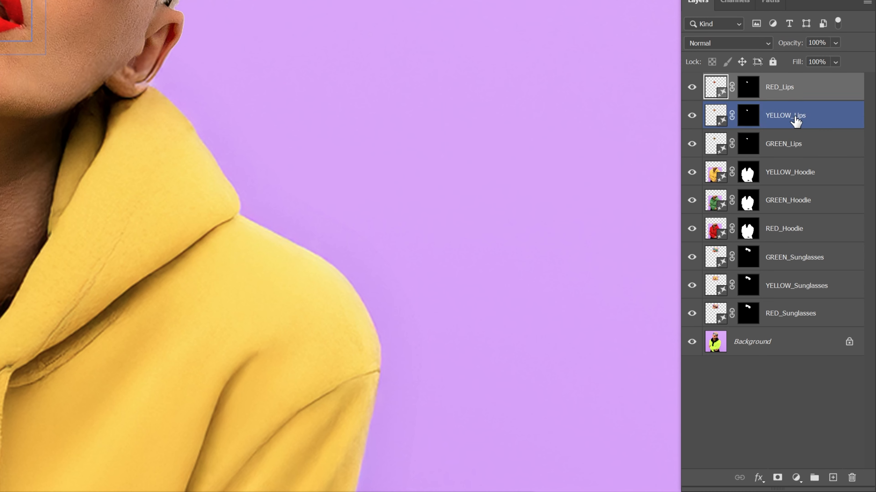
click(799, 148)
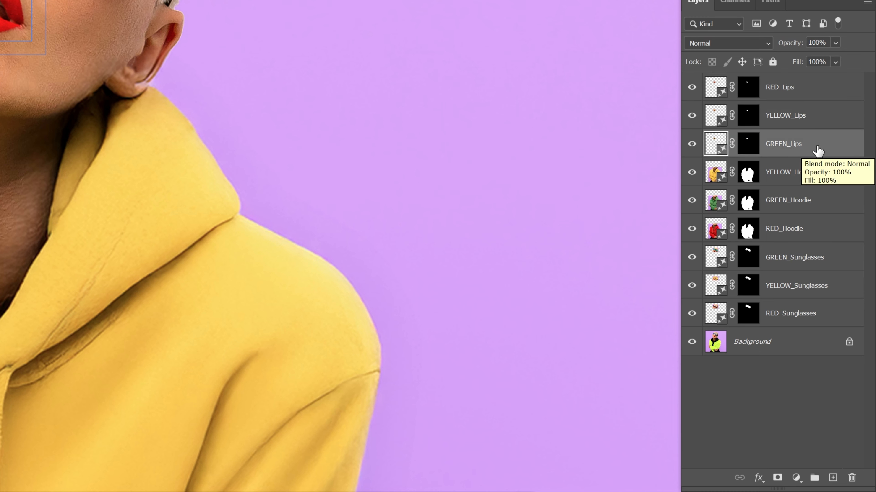
click(827, 119)
click(821, 172)
click(817, 199)
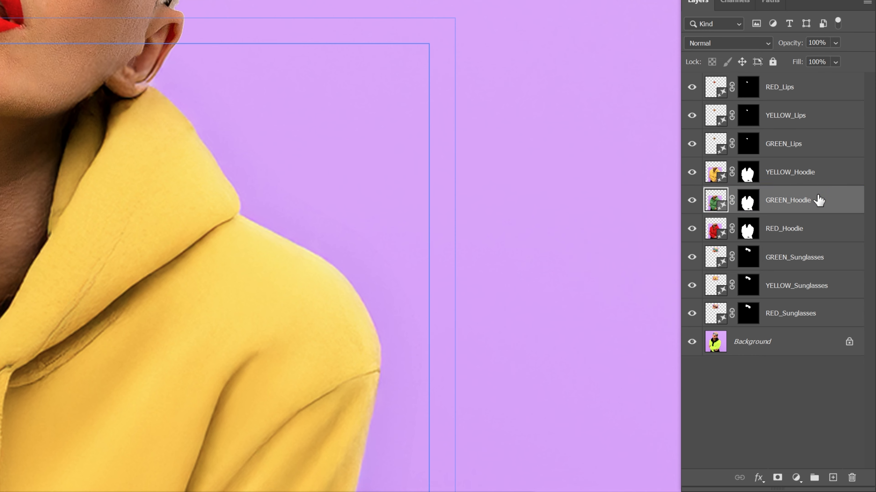
click(811, 289)
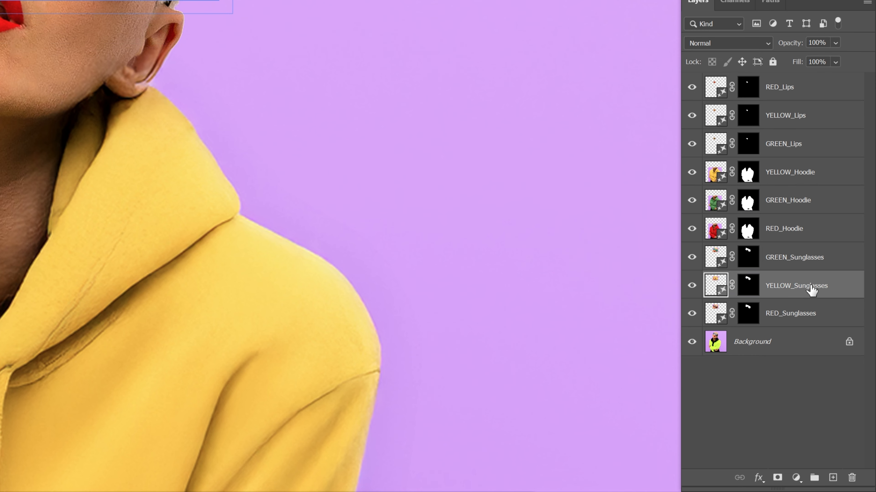
Show only the RED_Sunglasses, GREEN_Hoodie and YELLOW_Lips layers above the background, hiding all other color variants
drag(691, 289, 694, 82)
key(alt+bracketleft)
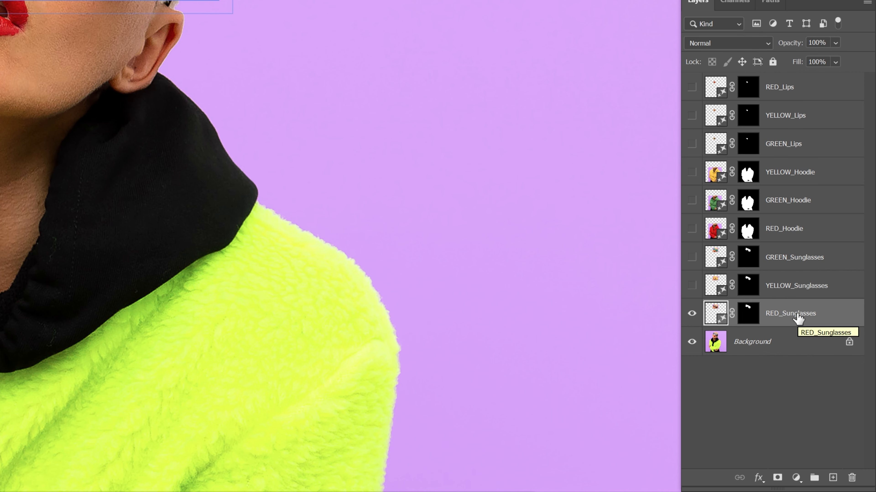
click(692, 200)
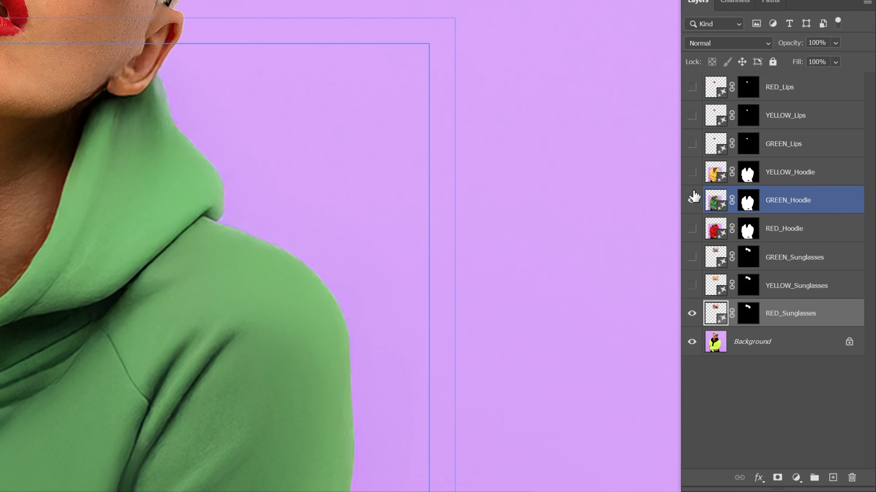
click(692, 116)
click(820, 127)
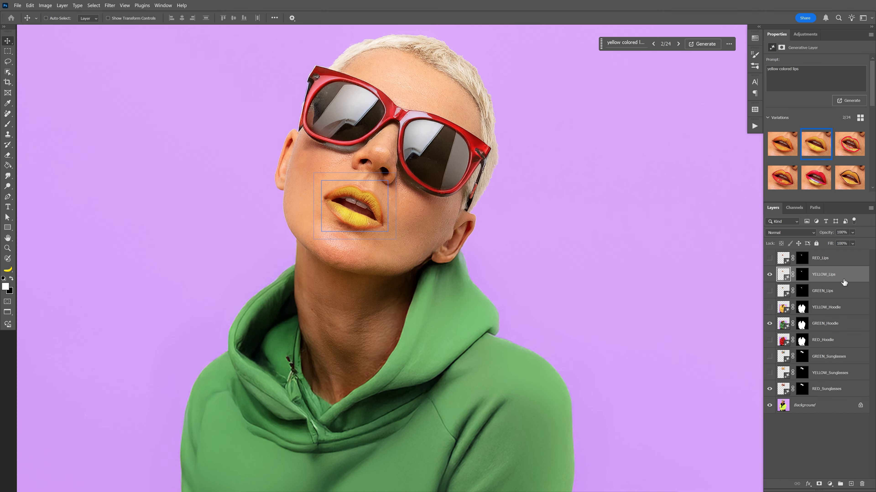
Merge a duplicate of the Background layer with the RED_Sunglasses, GREEN_Hoodie and YELLOW_Lips layers, and hide the merged layer
click(820, 407)
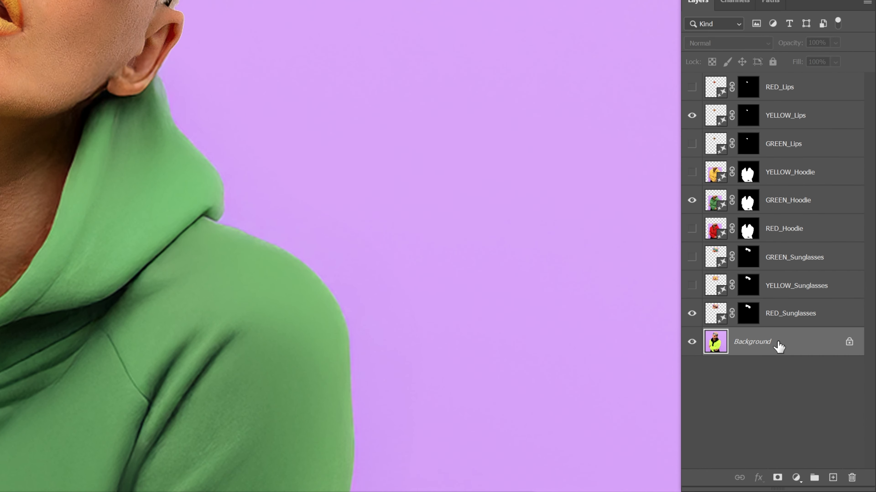
key(ctrl+j)
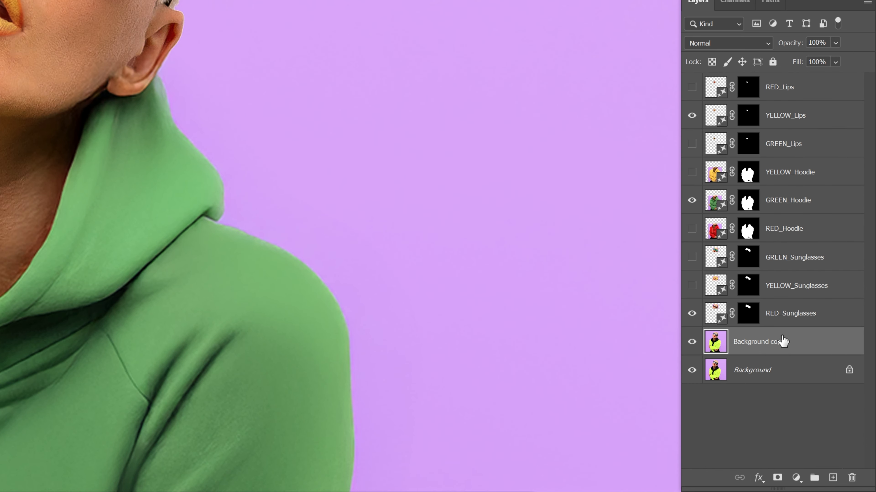
shift+click(802, 321)
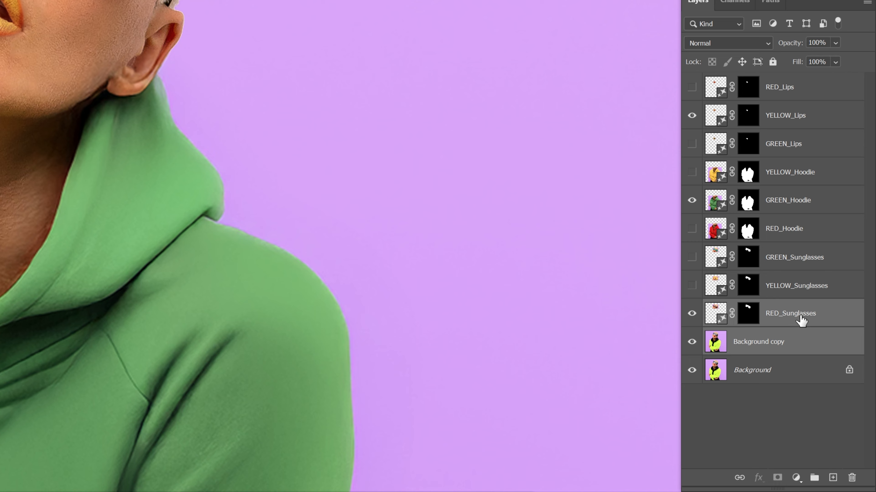
ctrl+click(795, 204)
ctrl+click(813, 116)
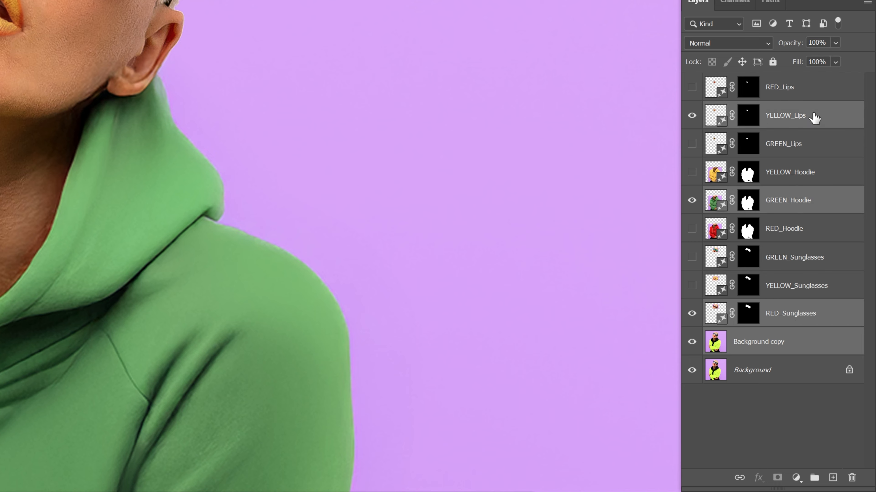
right_click(790, 119)
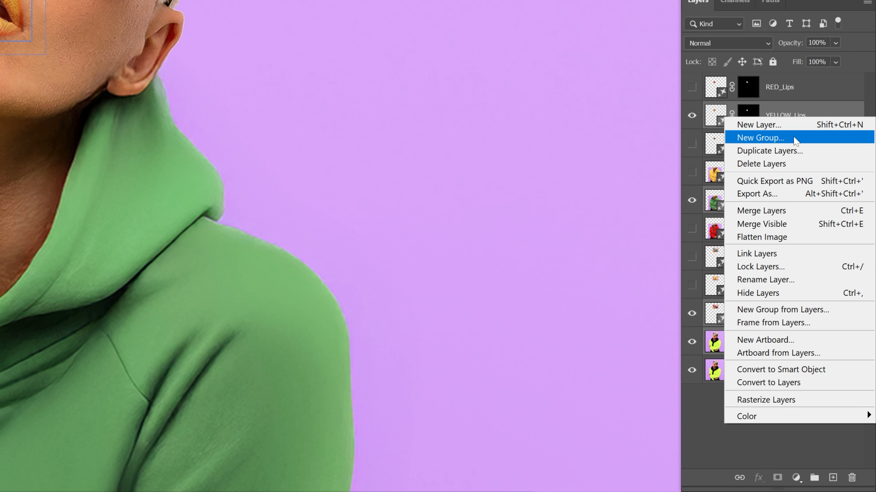
click(791, 211)
click(691, 116)
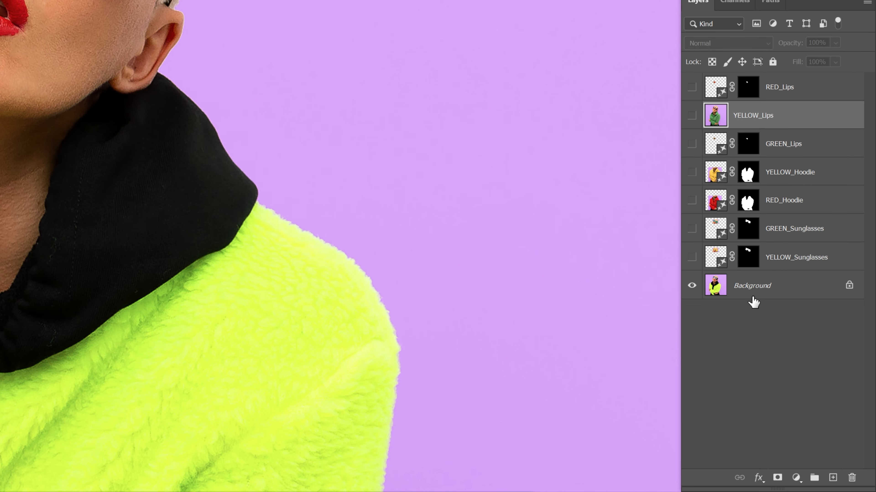
Duplicate the Background layer again and show the YELLOW_Sunglasses, RED_Hoodie and GREEN_Lips layers above it
click(772, 289)
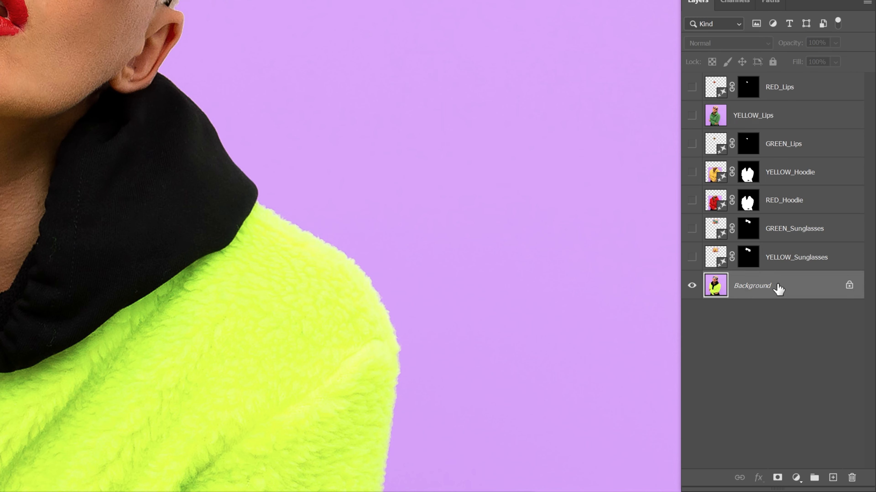
key(ctrl+j)
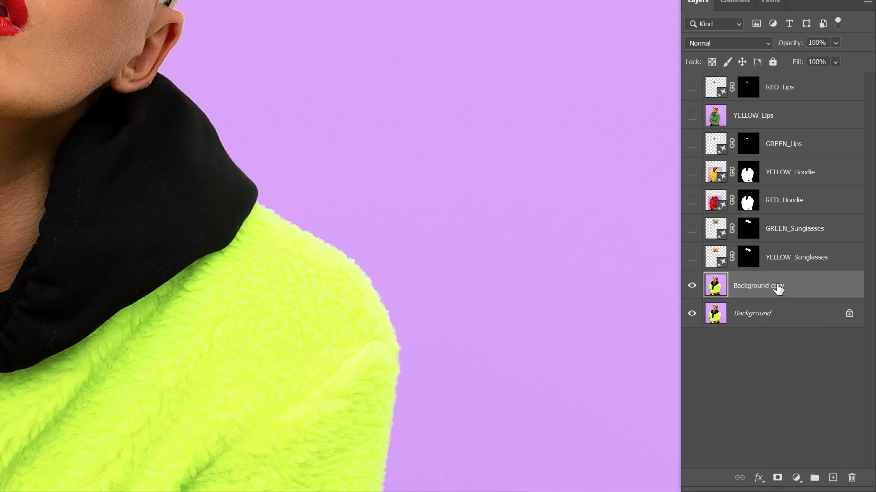
click(691, 258)
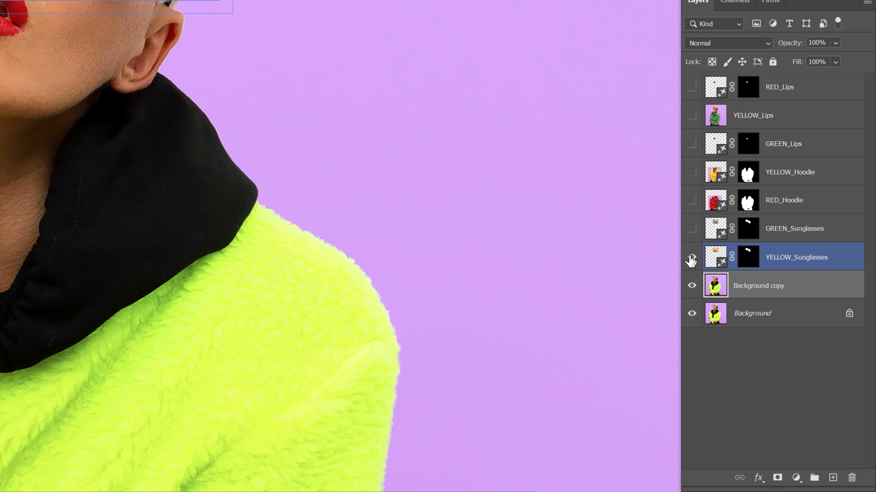
click(692, 200)
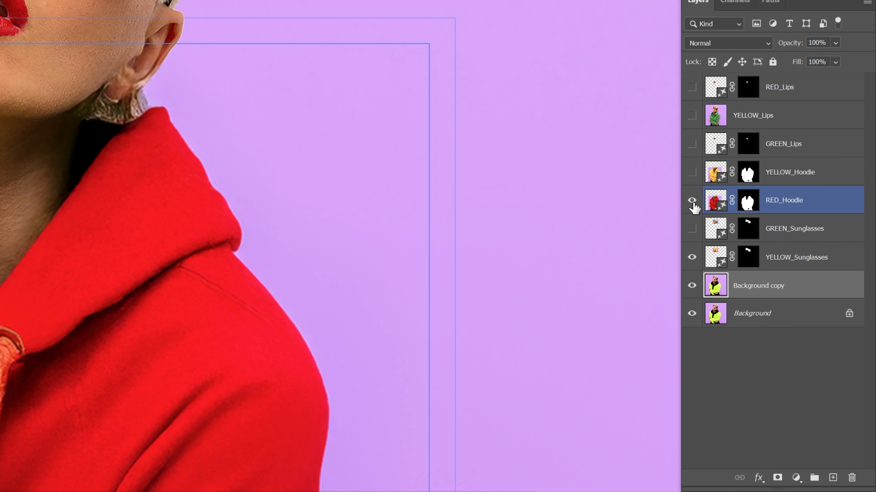
click(692, 144)
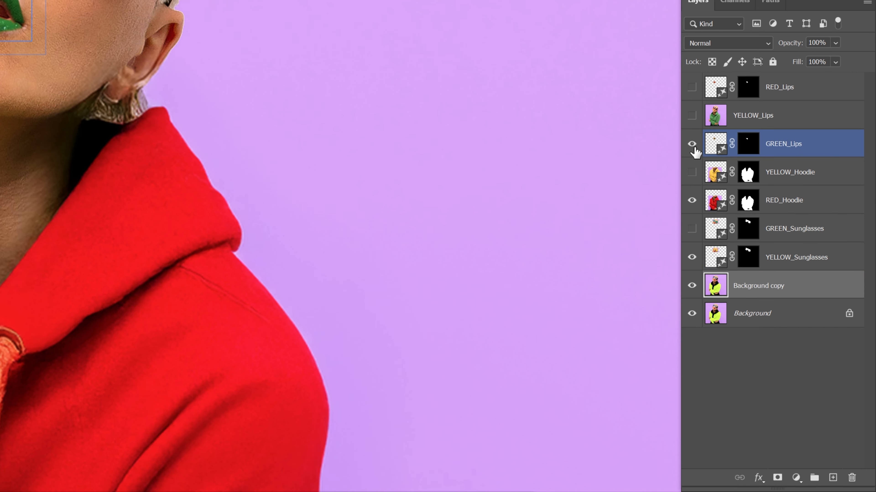
Merge the Background copy with the YELLOW_Sunglasses, RED_Hoodie and GREEN_Lips layers, and hide the merged layer
drag(746, 241, 789, 257)
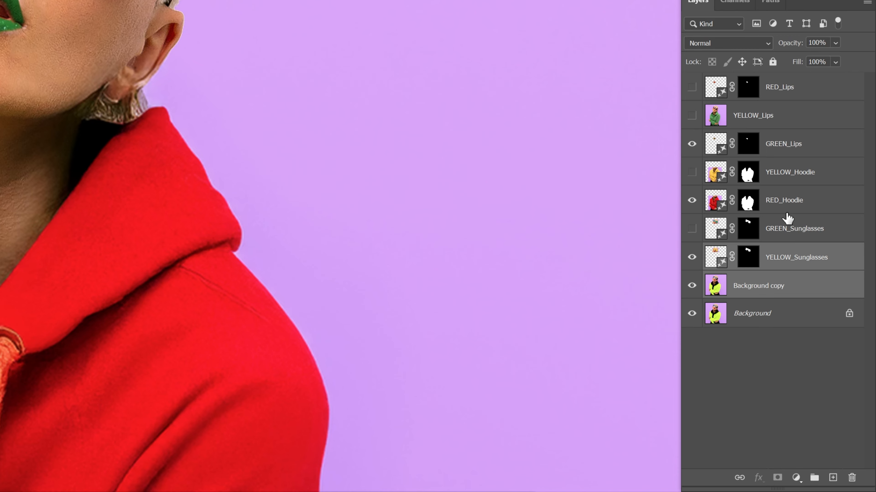
ctrl+click(787, 146)
right_click(787, 146)
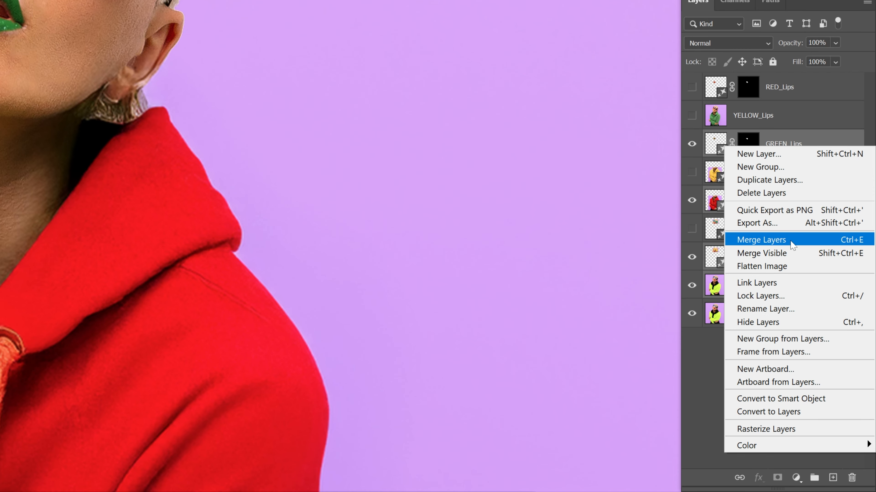
click(791, 242)
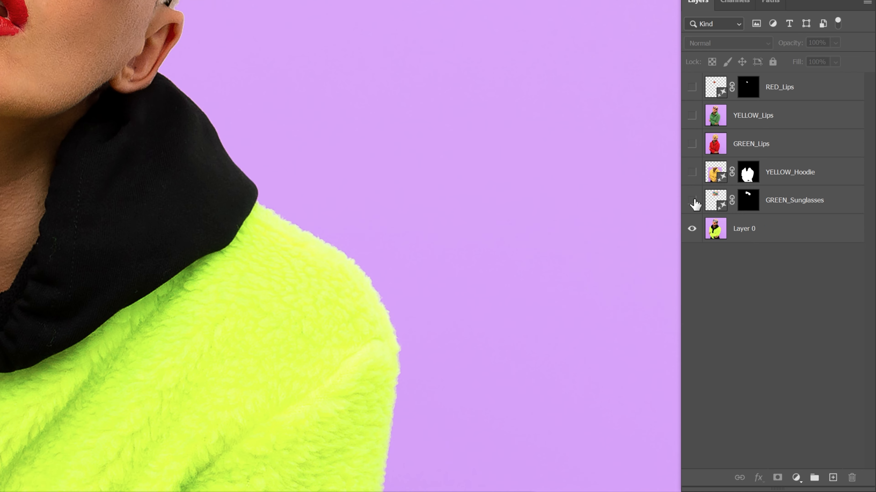
Show the GREEN_Sunglasses, YELLOW_Hoodie and RED_Lips layers and merge them with Layer 0
drag(693, 201, 694, 175)
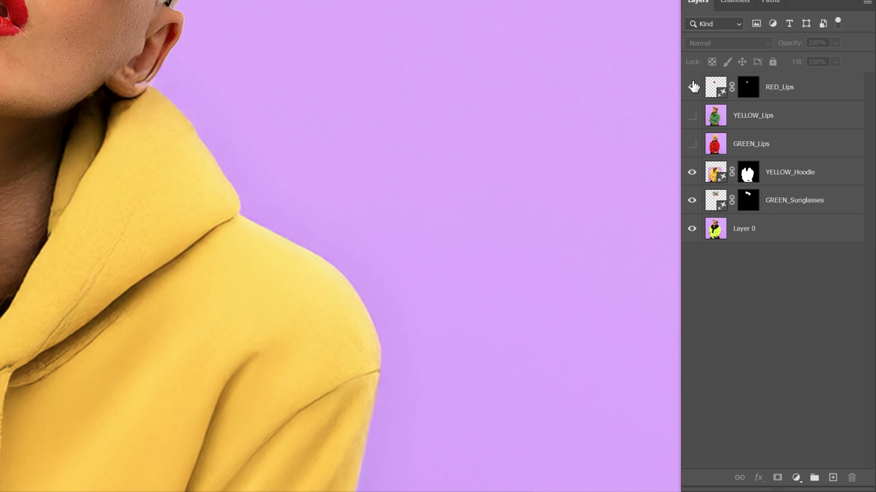
click(692, 87)
click(784, 87)
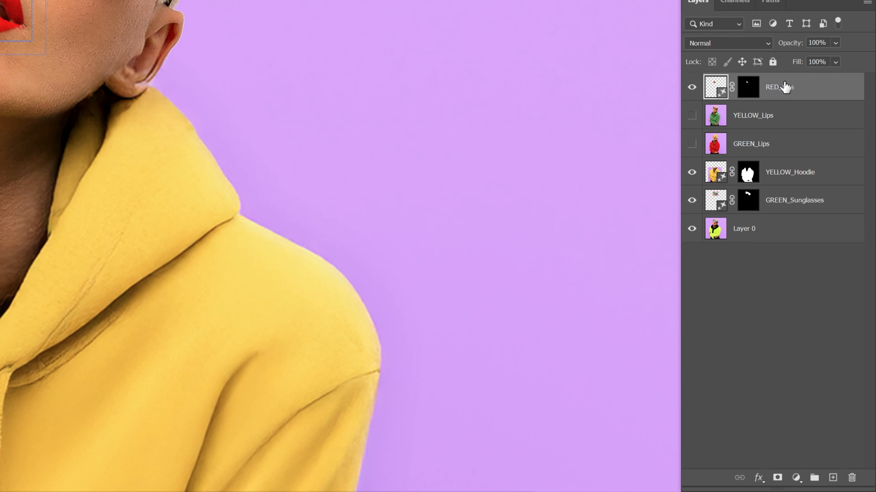
ctrl+click(802, 172)
ctrl+click(798, 200)
ctrl+click(792, 230)
right_click(789, 228)
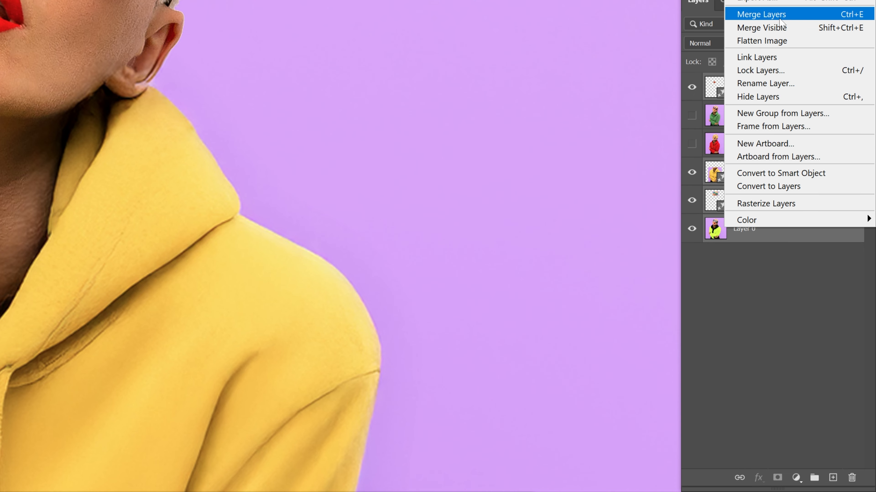
click(766, 14)
Rename the three merged layers after their hoodie colors: Yellow, Green and Red
double_click(747, 87)
text(Yellow)
key(Tab)
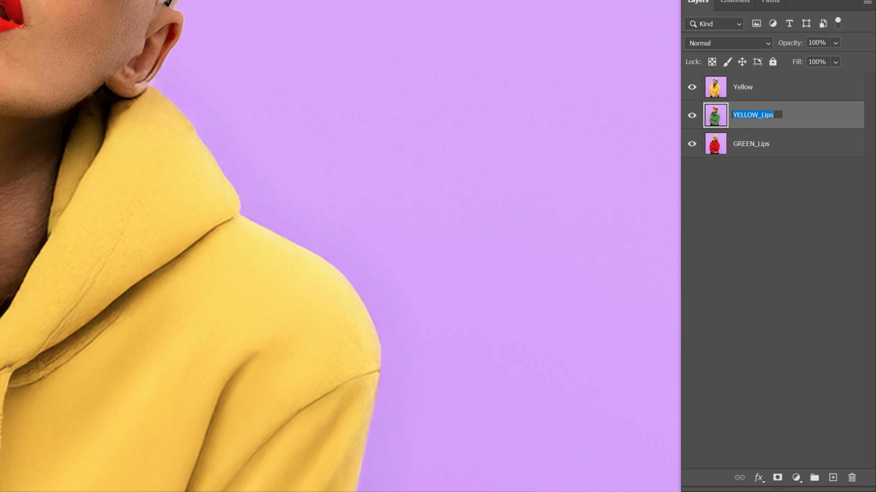
text(Green)
key(Tab)
text(R)
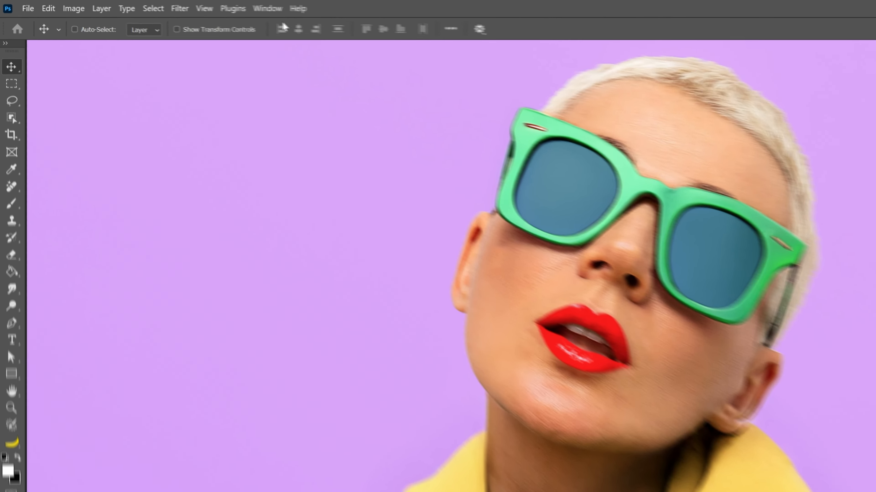
Open the Timeline and create a video timeline from the three layers, with the time scale enlarged to show two-frame marks
click(277, 10)
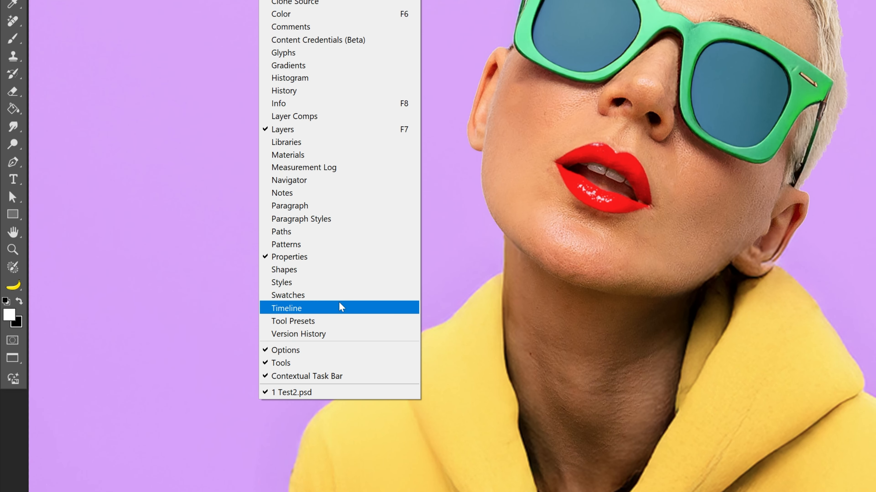
click(337, 480)
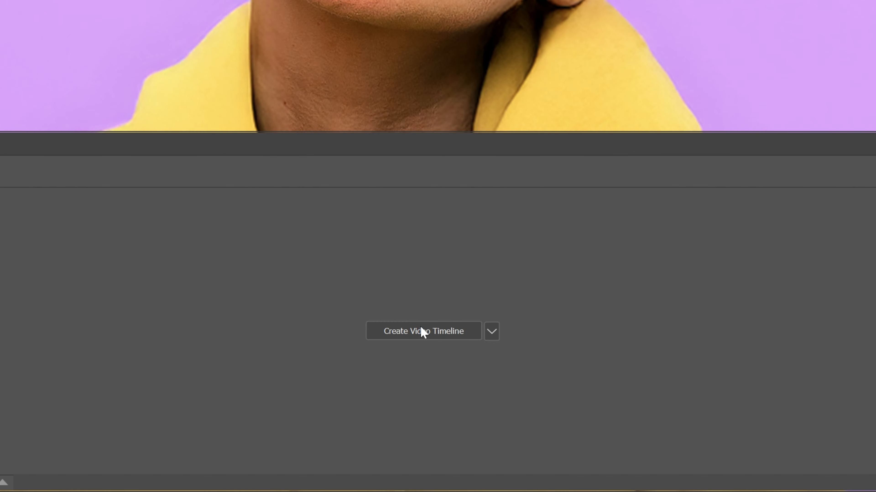
click(426, 336)
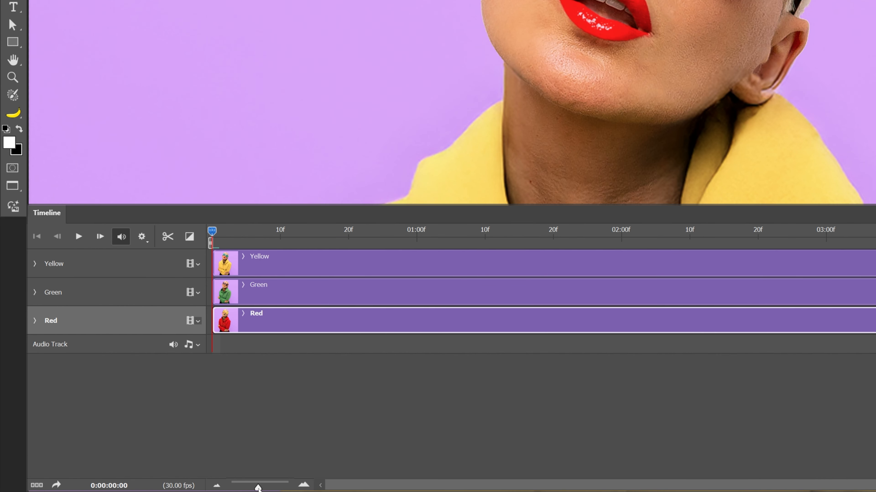
drag(258, 487, 272, 488)
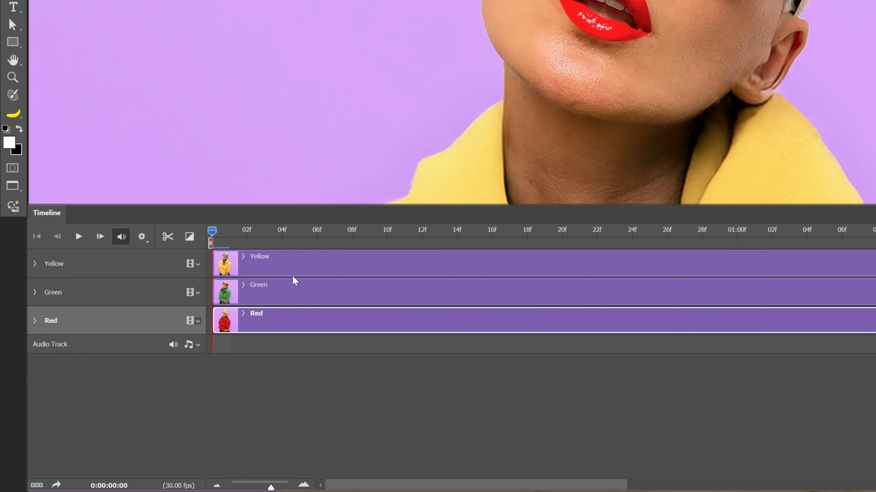
Split the Yellow, Green and Red clips together at frame 6
shift+click(305, 268)
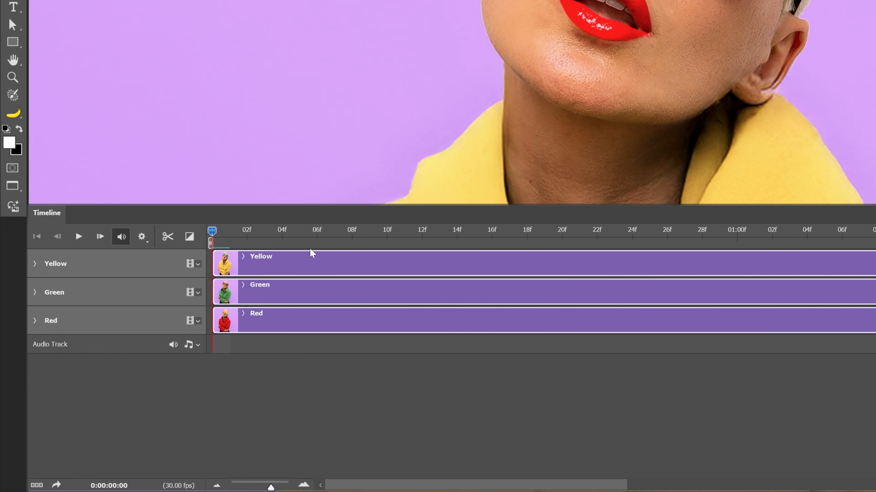
click(319, 243)
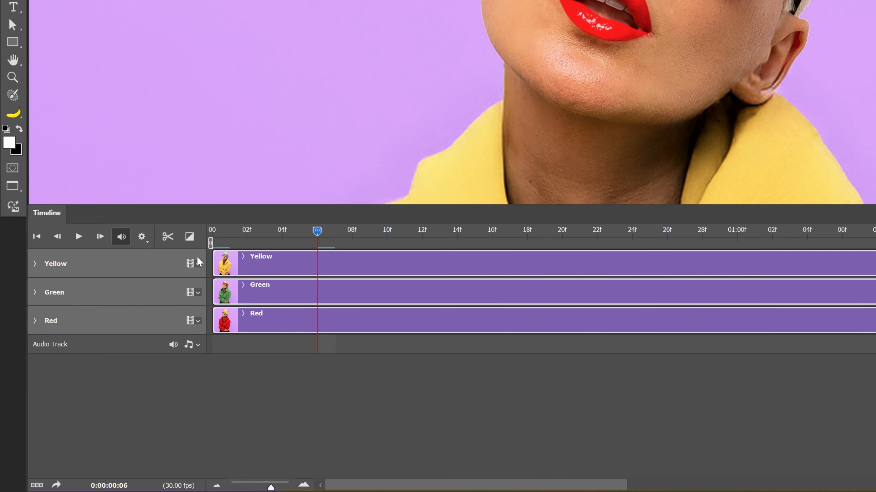
click(168, 238)
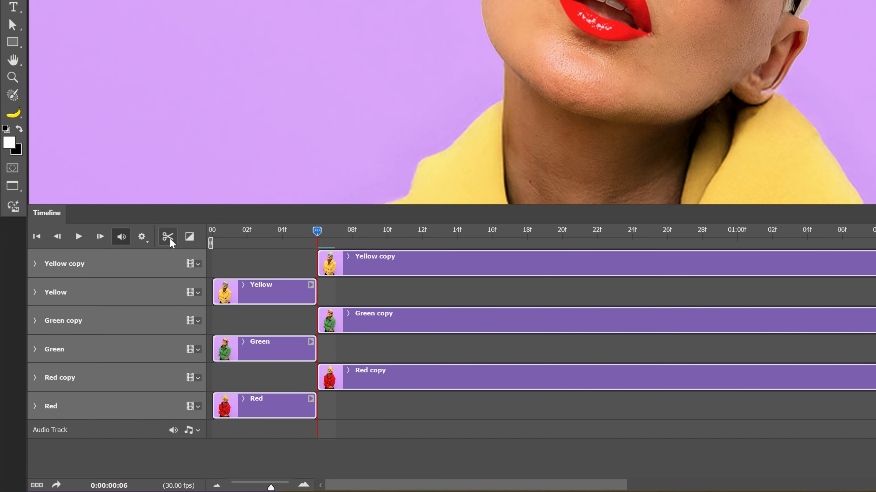
Delete the Yellow copy, Green copy and Red copy clips that follow the split
click(395, 269)
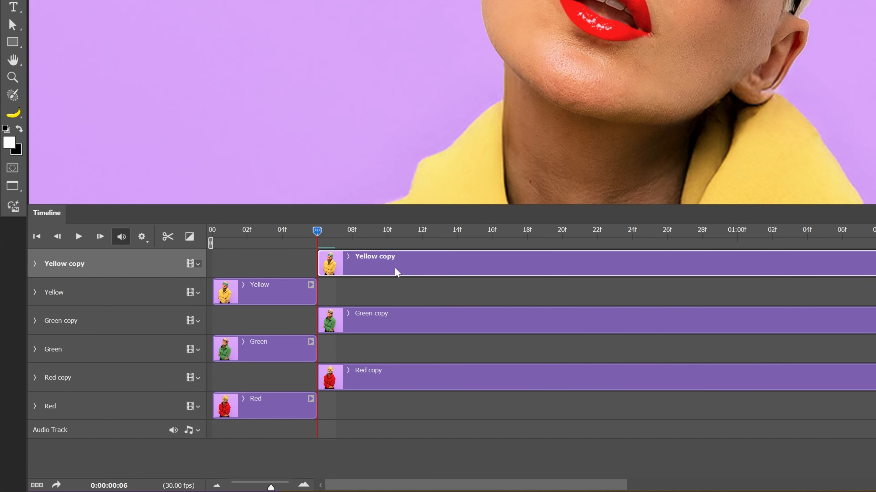
key(Delete)
click(394, 284)
key(Delete)
click(380, 319)
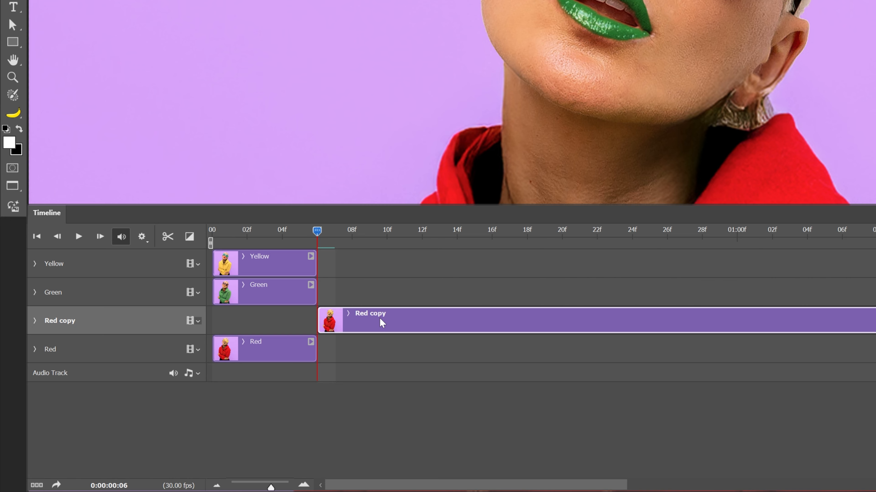
key(Delete)
Stagger the clips so Green starts at frame 6 and Yellow at frame 12, and preview the animation
drag(254, 296, 344, 294)
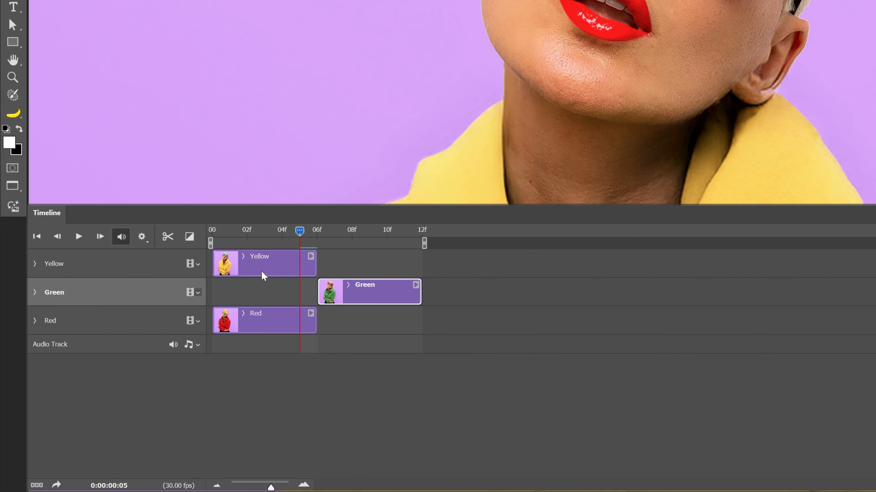
drag(264, 276, 471, 282)
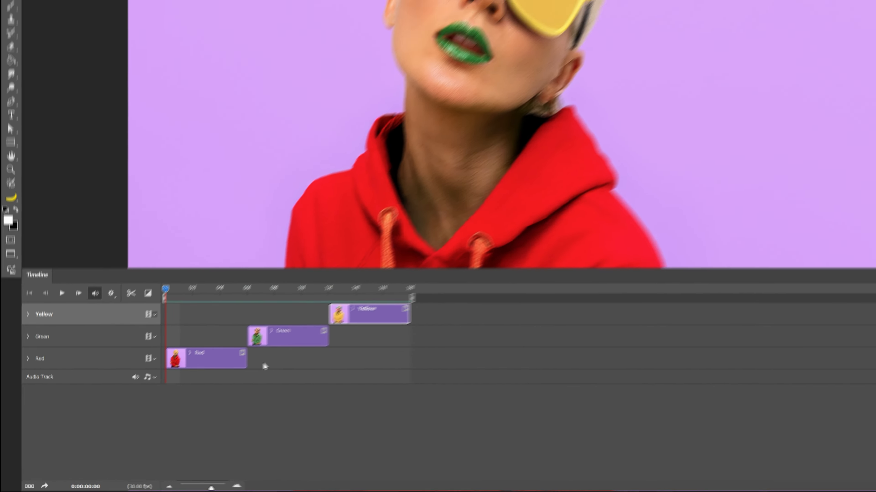
key(space)
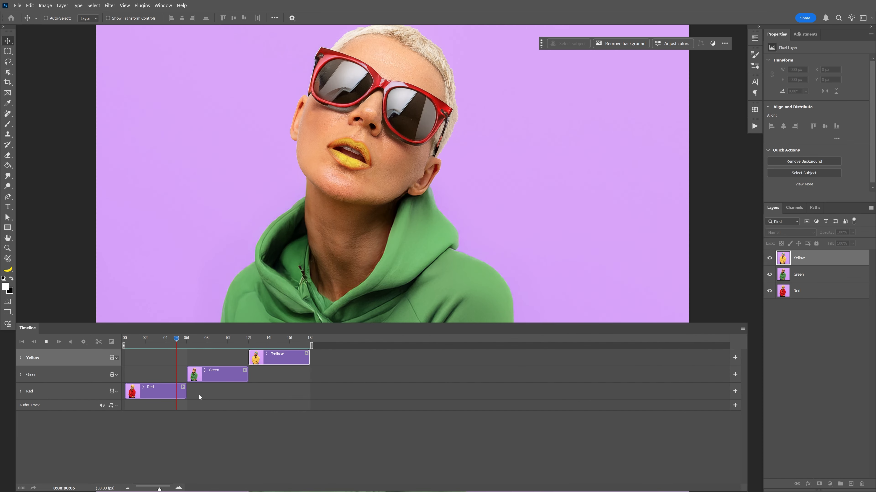
key(space)
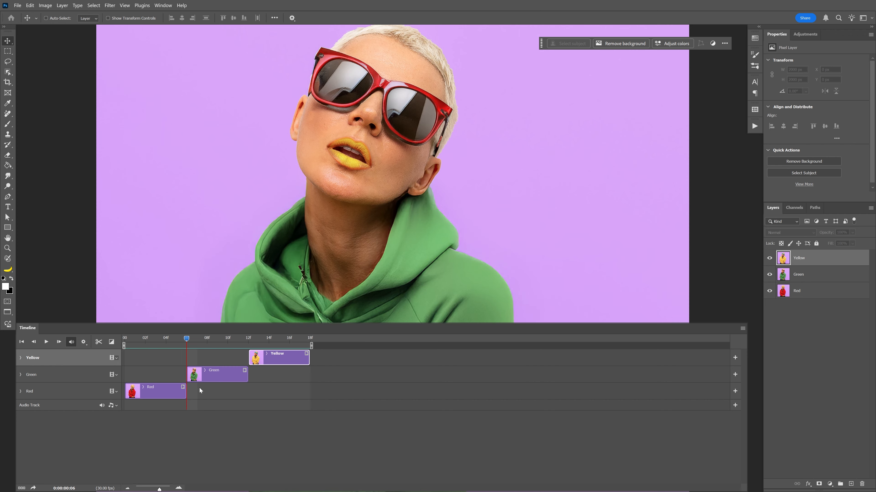
Add a new empty layer above Yellow starting at frame 0 of the timeline, and activate the Brush tool
drag(187, 340, 115, 335)
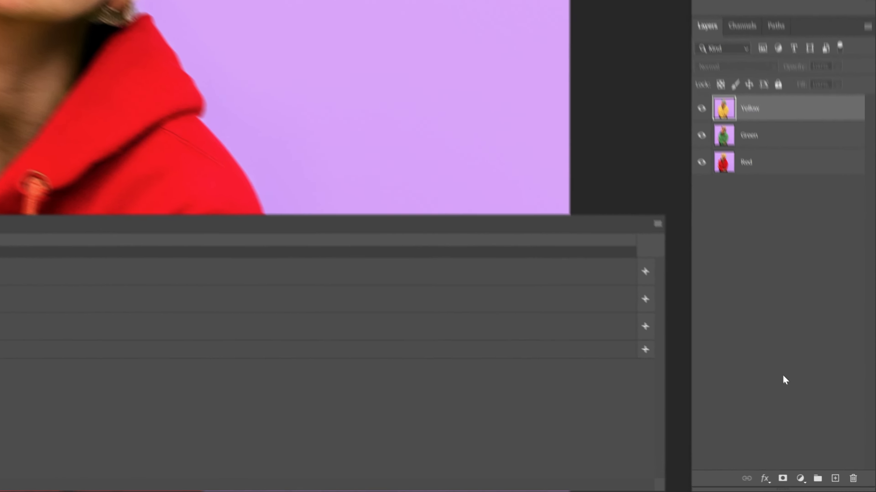
click(833, 478)
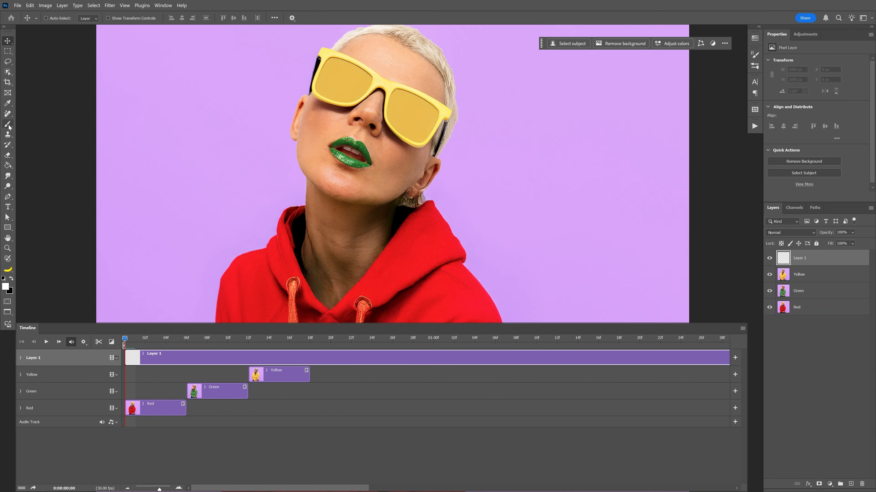
click(9, 127)
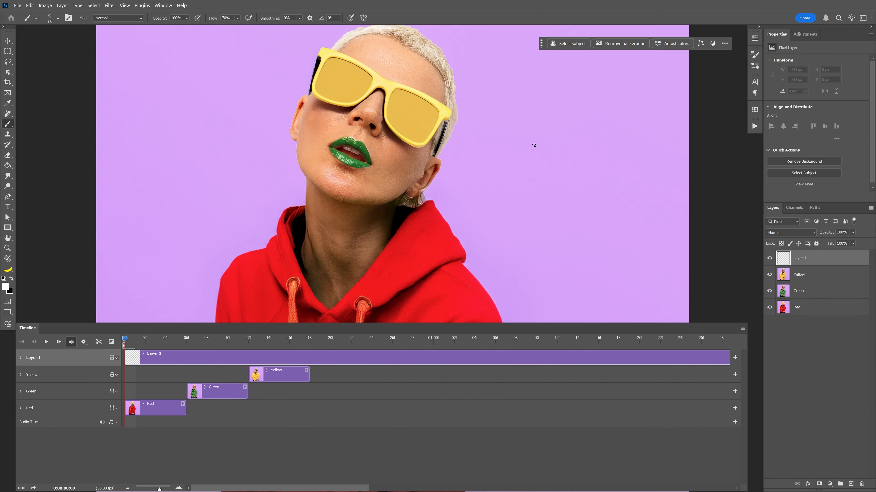
Paint a white outline around the model's head and shoulders on Layer 1 using the oil_brushes 05 brush at 64 px
click(755, 65)
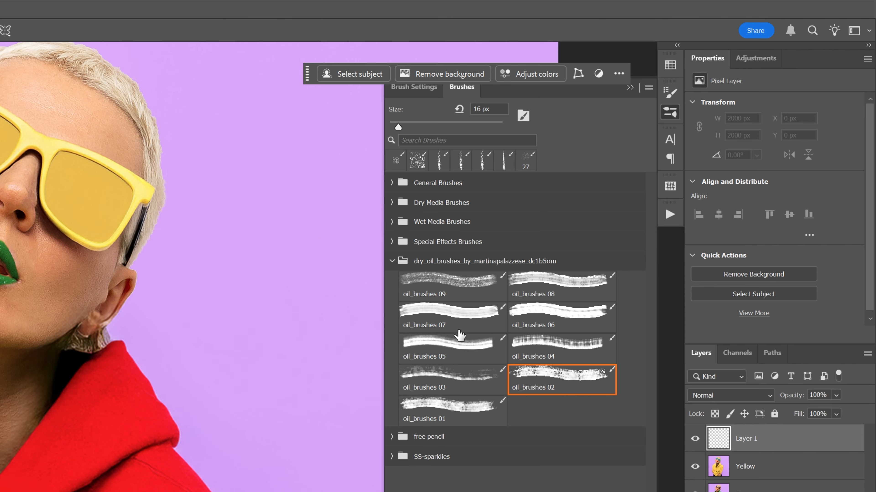
click(455, 338)
mouse_move(114, 291)
mouse_down()
mouse_move(153, 291)
mouse_move(144, 298)
mouse_up()
drag(444, 176, 440, 175)
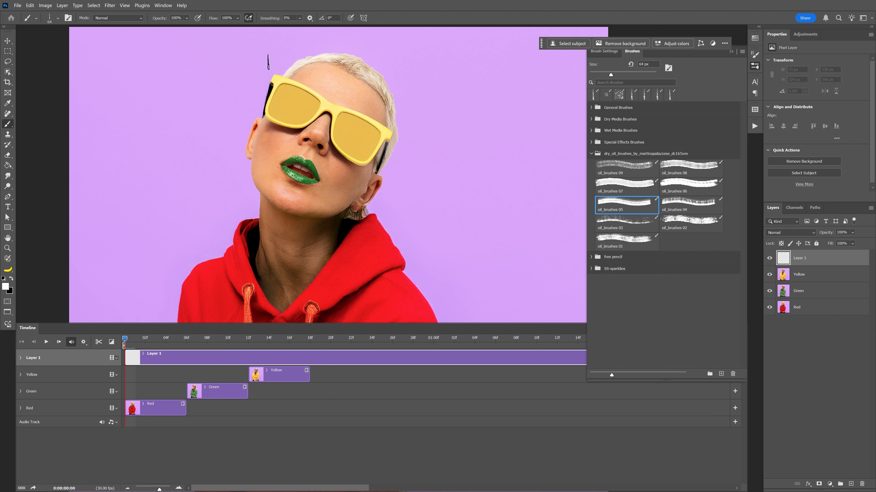
mouse_move(267, 55)
mouse_down()
mouse_move(238, 109)
mouse_move(236, 184)
mouse_move(246, 201)
mouse_move(147, 315)
mouse_up()
mouse_move(394, 181)
mouse_down()
mouse_move(416, 259)
mouse_move(455, 322)
mouse_up()
mouse_move(406, 57)
mouse_down()
mouse_move(339, 34)
mouse_move(382, 42)
mouse_up()
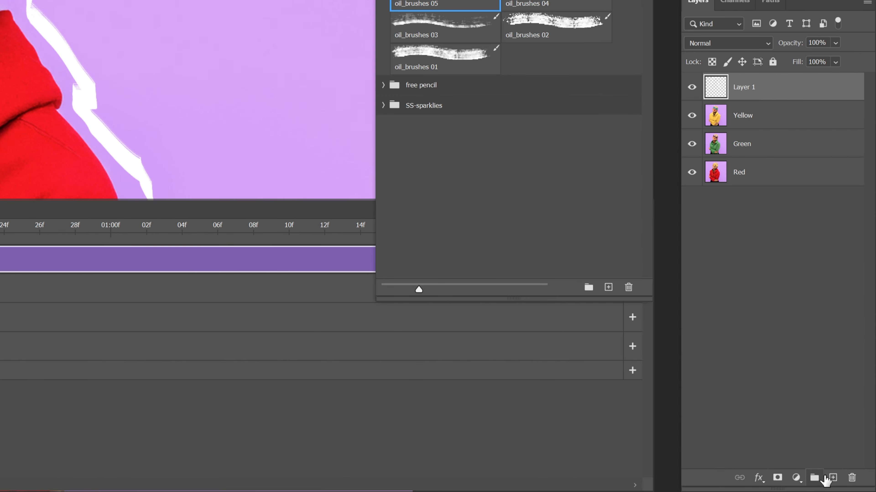
Paint further white outline variations around the model on new layers, Layer 2 to Layer 6, hiding each finished drawing layer
click(850, 484)
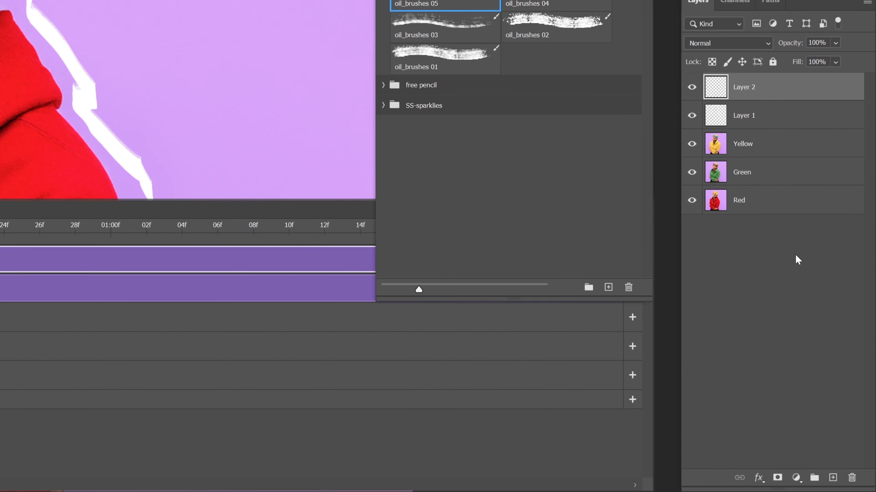
click(751, 118)
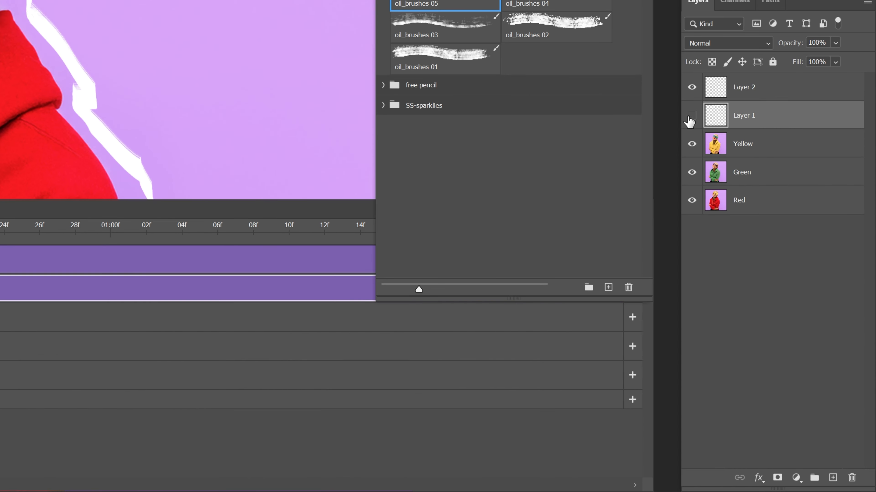
click(752, 88)
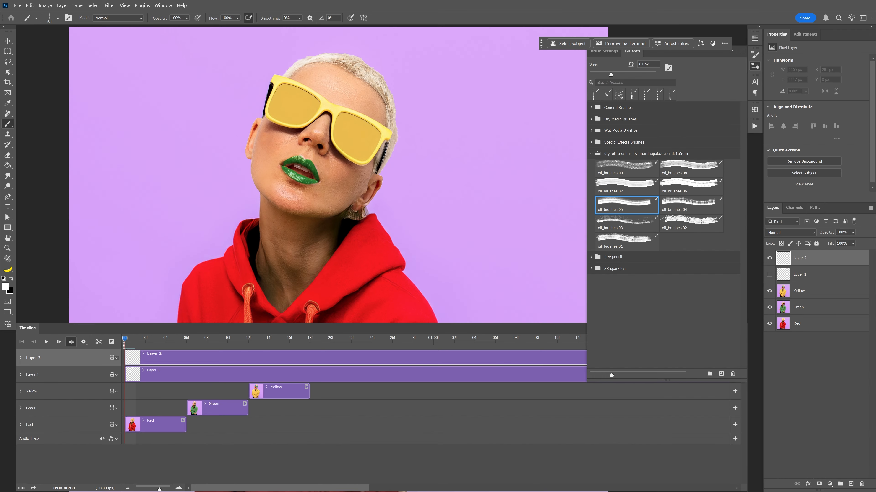
mouse_move(124, 296)
mouse_down()
mouse_move(146, 243)
mouse_move(226, 219)
mouse_move(266, 61)
mouse_move(323, 40)
mouse_move(378, 48)
mouse_move(434, 109)
mouse_move(396, 168)
mouse_move(453, 205)
mouse_move(489, 248)
mouse_up()
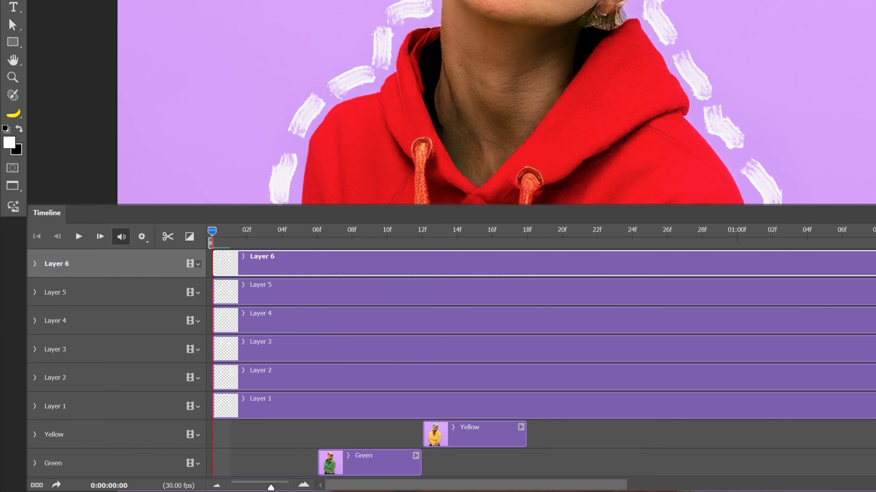
Make all the hidden drawing layers below Layer 6 visible again, down to Layer 1
click(692, 116)
click(692, 87)
click(692, 116)
click(692, 146)
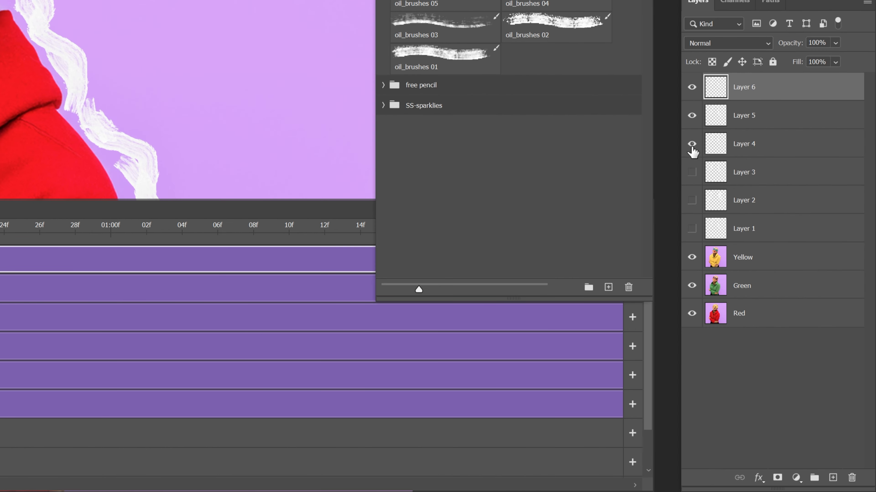
click(691, 172)
click(691, 201)
click(692, 229)
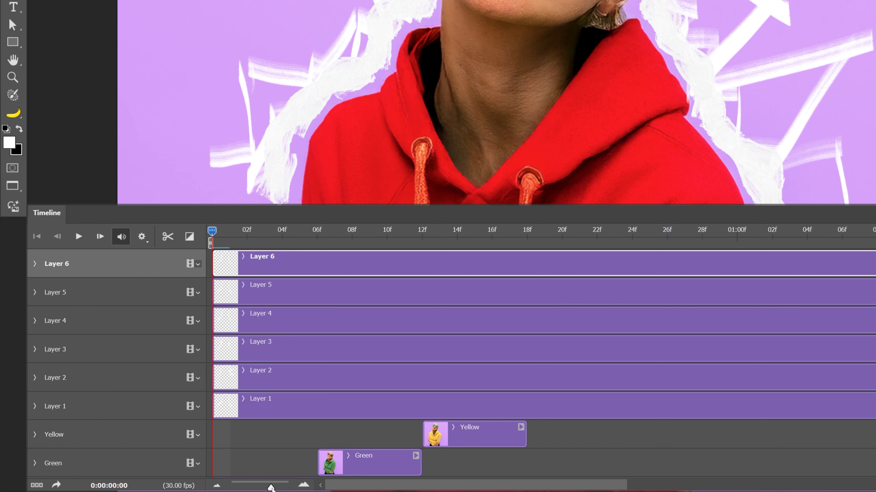
Split the clips of Layer 1 through Layer 6 together at frame 3 of the timeline
drag(270, 488, 288, 487)
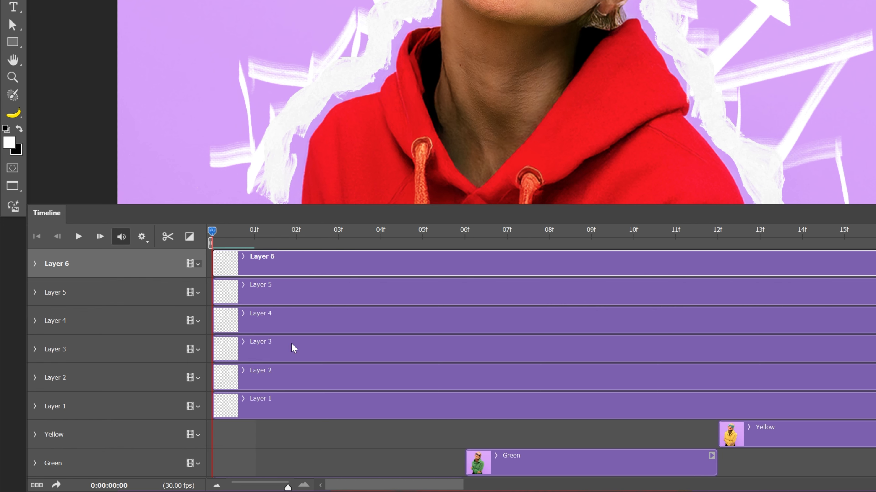
click(338, 239)
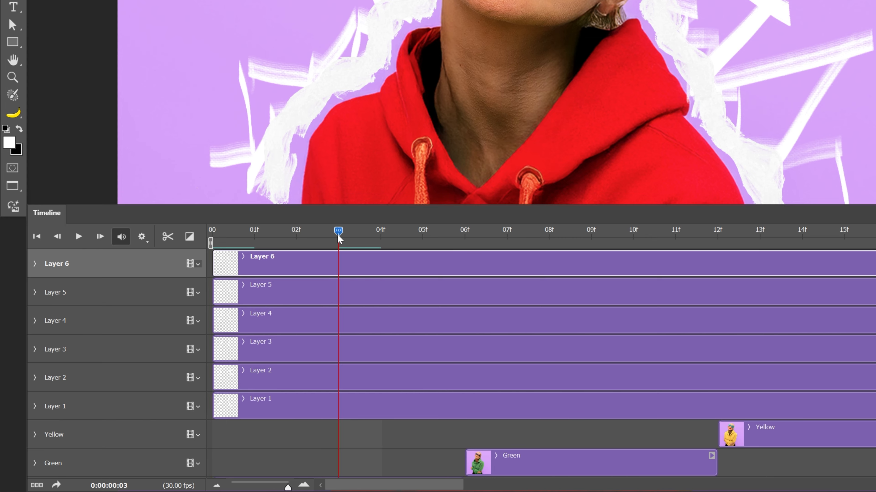
shift+click(304, 410)
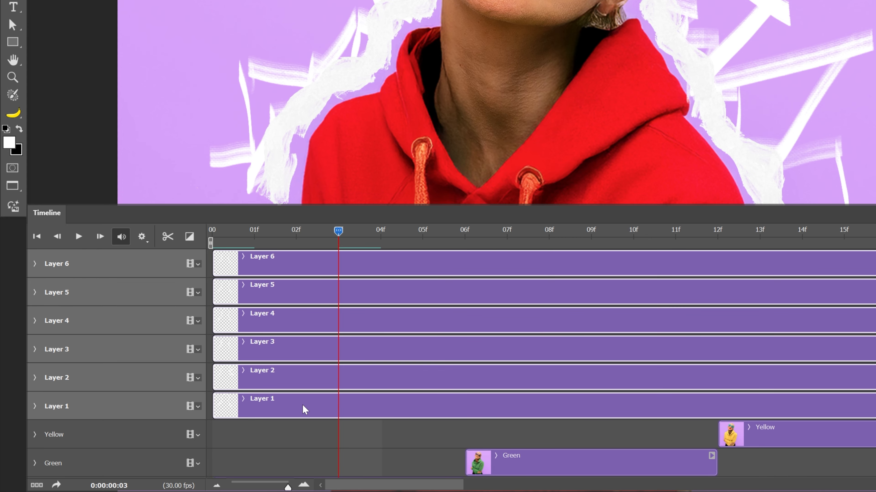
click(168, 237)
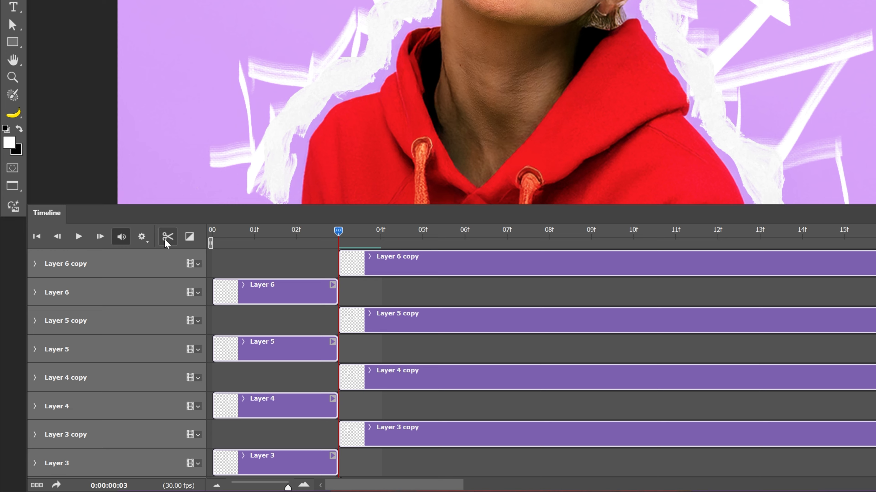
Delete the copy clips of Layer 1 through Layer 6 that follow the split at frame 3
click(387, 272)
key(Delete)
click(391, 298)
key(Delete)
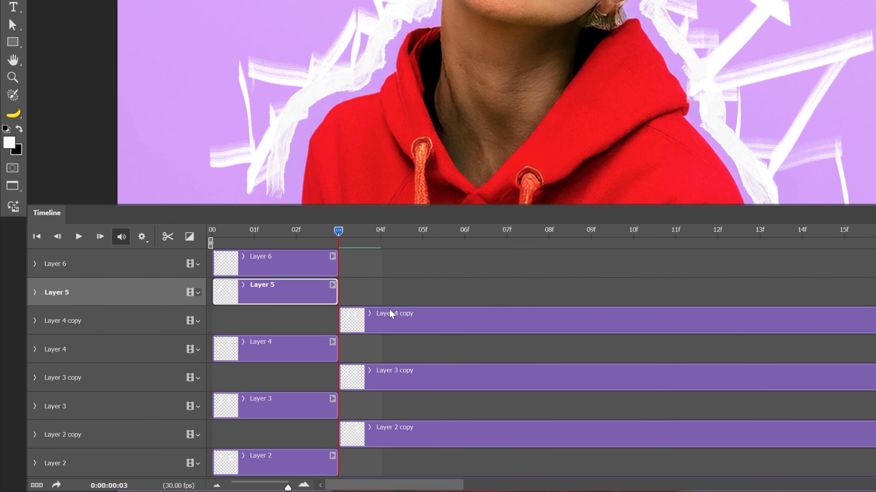
click(388, 313)
key(Delete)
click(388, 345)
key(Delete)
click(391, 368)
key(Delete)
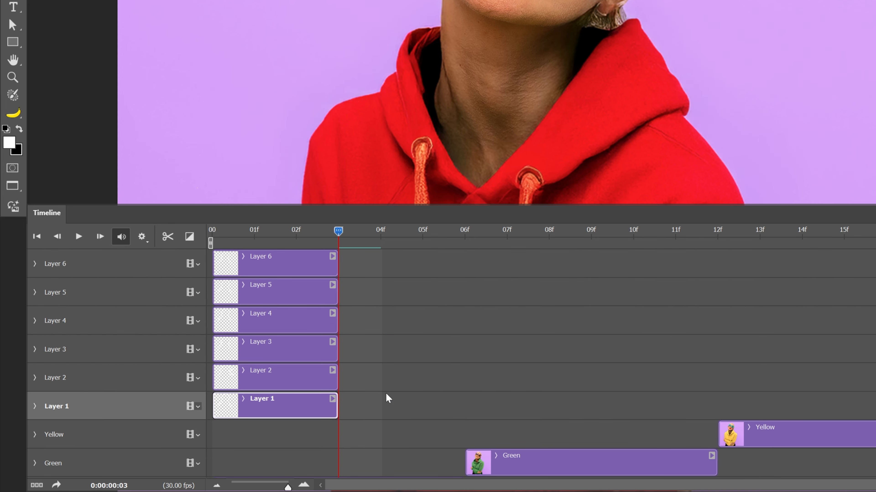
Move the Layer 2 clip so it starts at frame 3, directly after the Layer 1 clip
drag(276, 389, 374, 390)
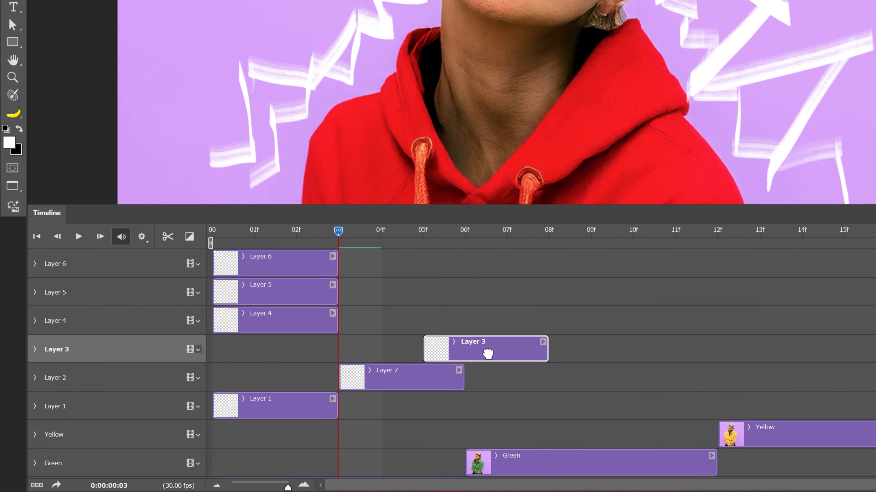